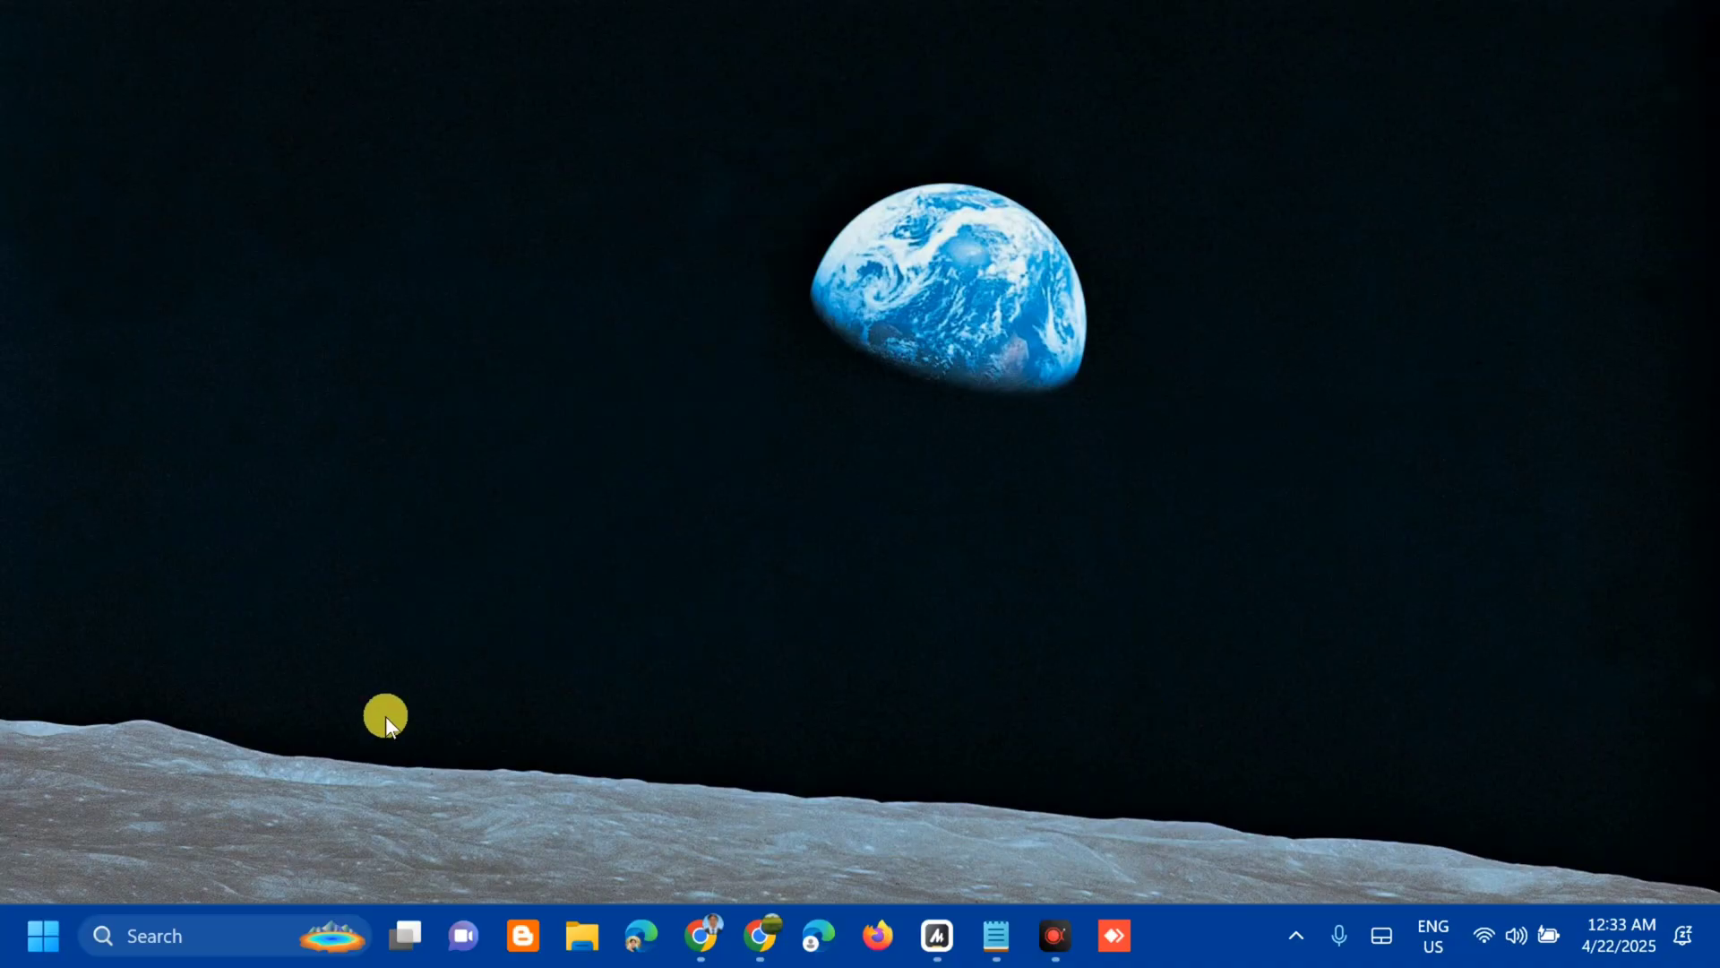
Search 'cMD' in Start and run Command Prompt as administrator, approving the UAC prompt
left_click(43, 935)
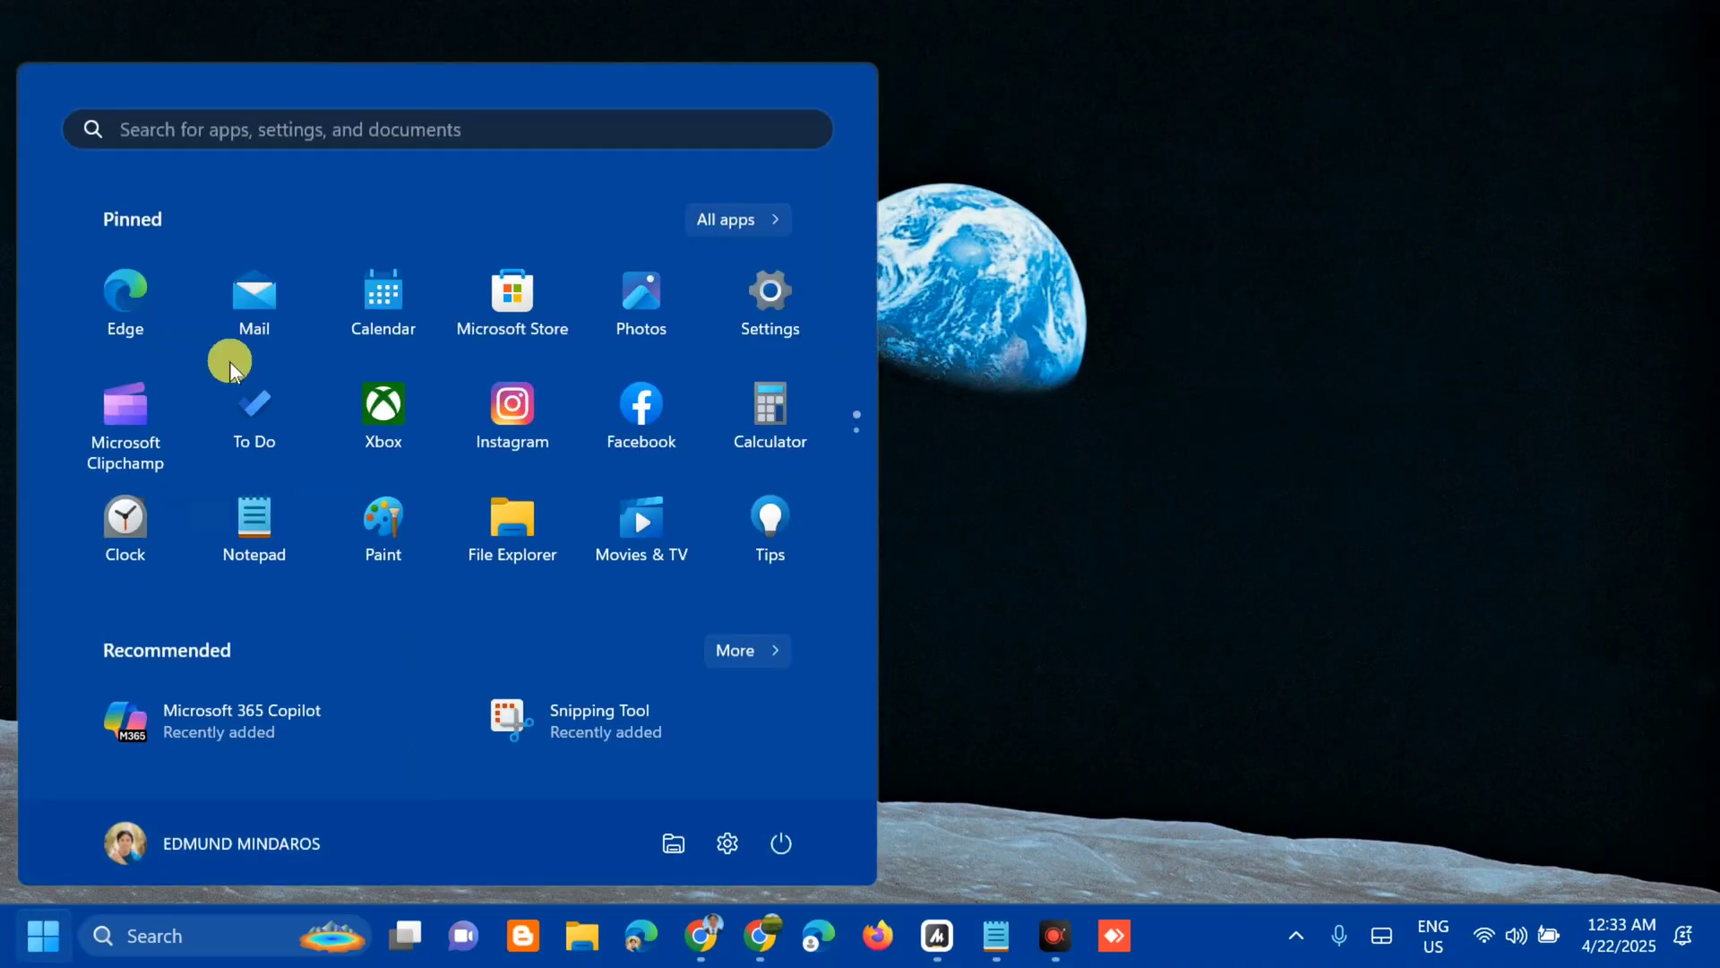
left_click(270, 117)
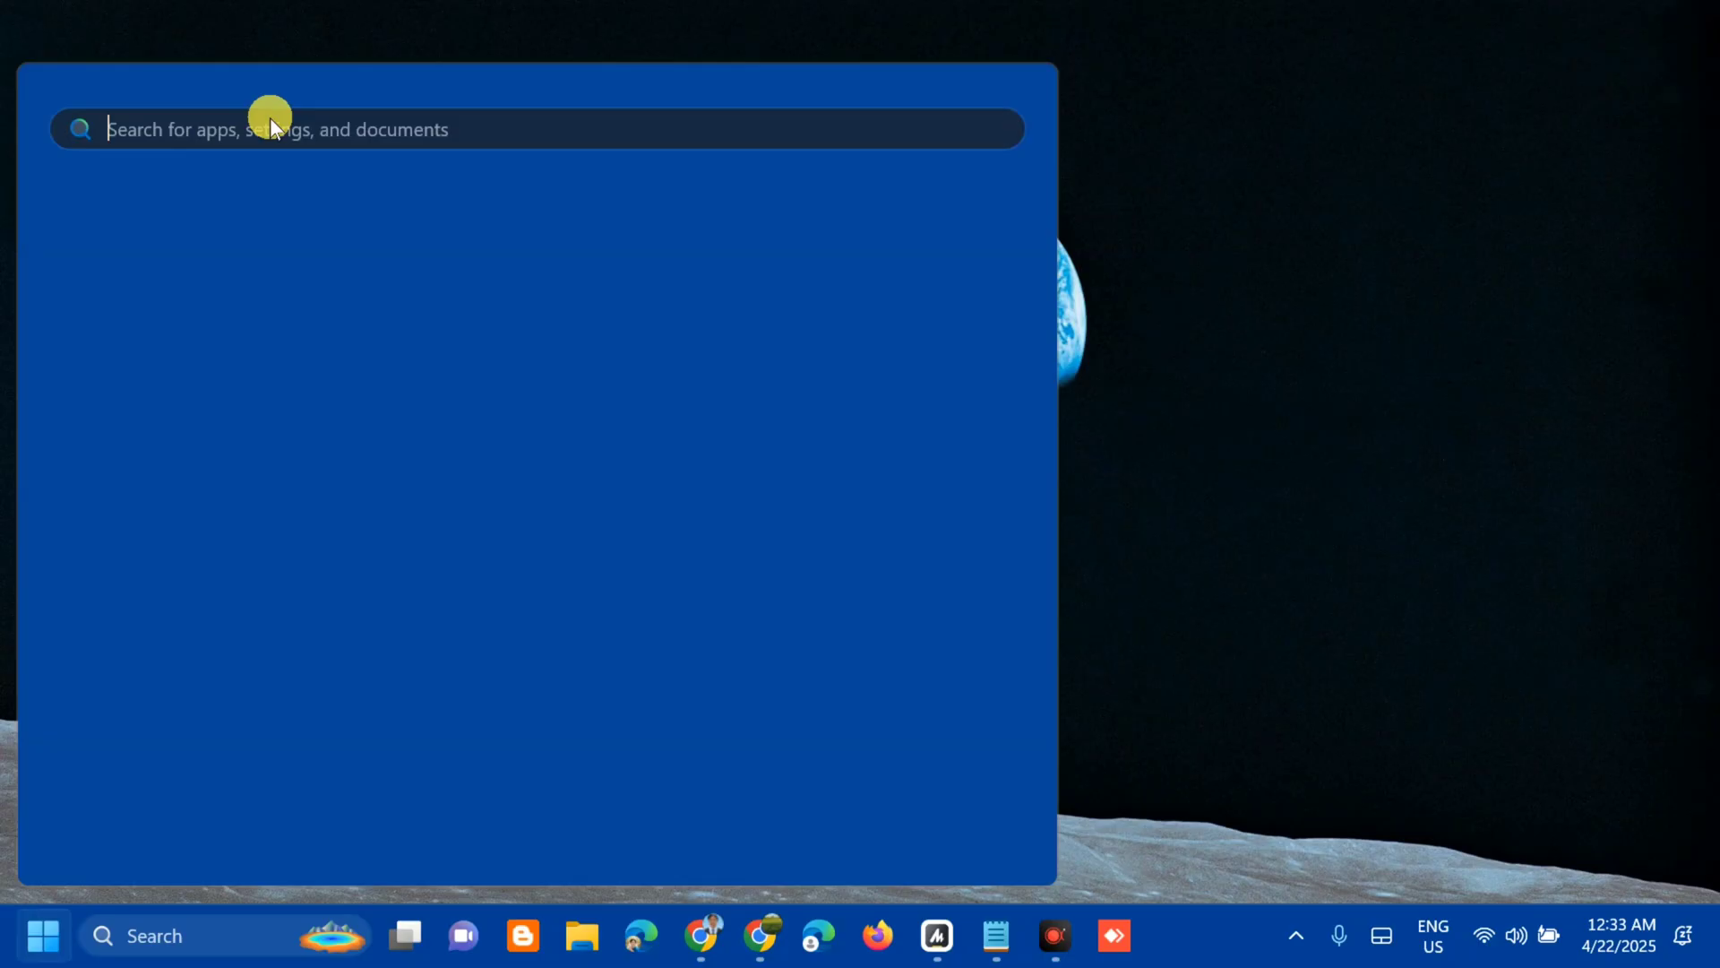
type("cMD")
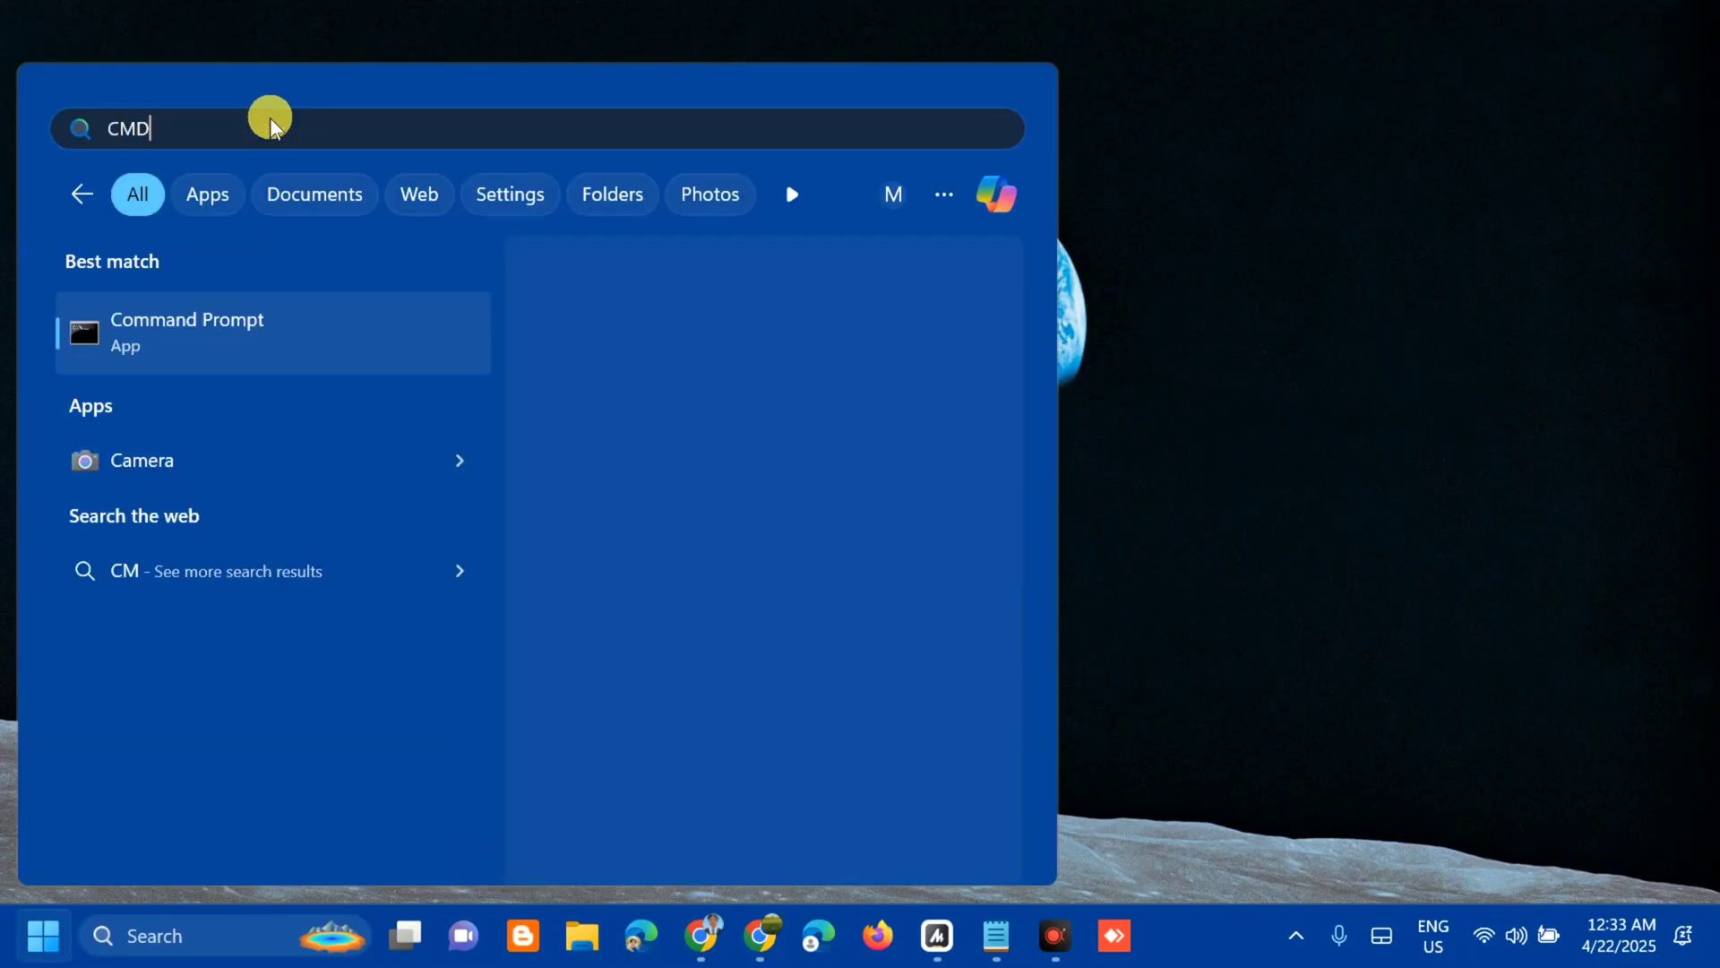
left_click(308, 340)
right_click(309, 339)
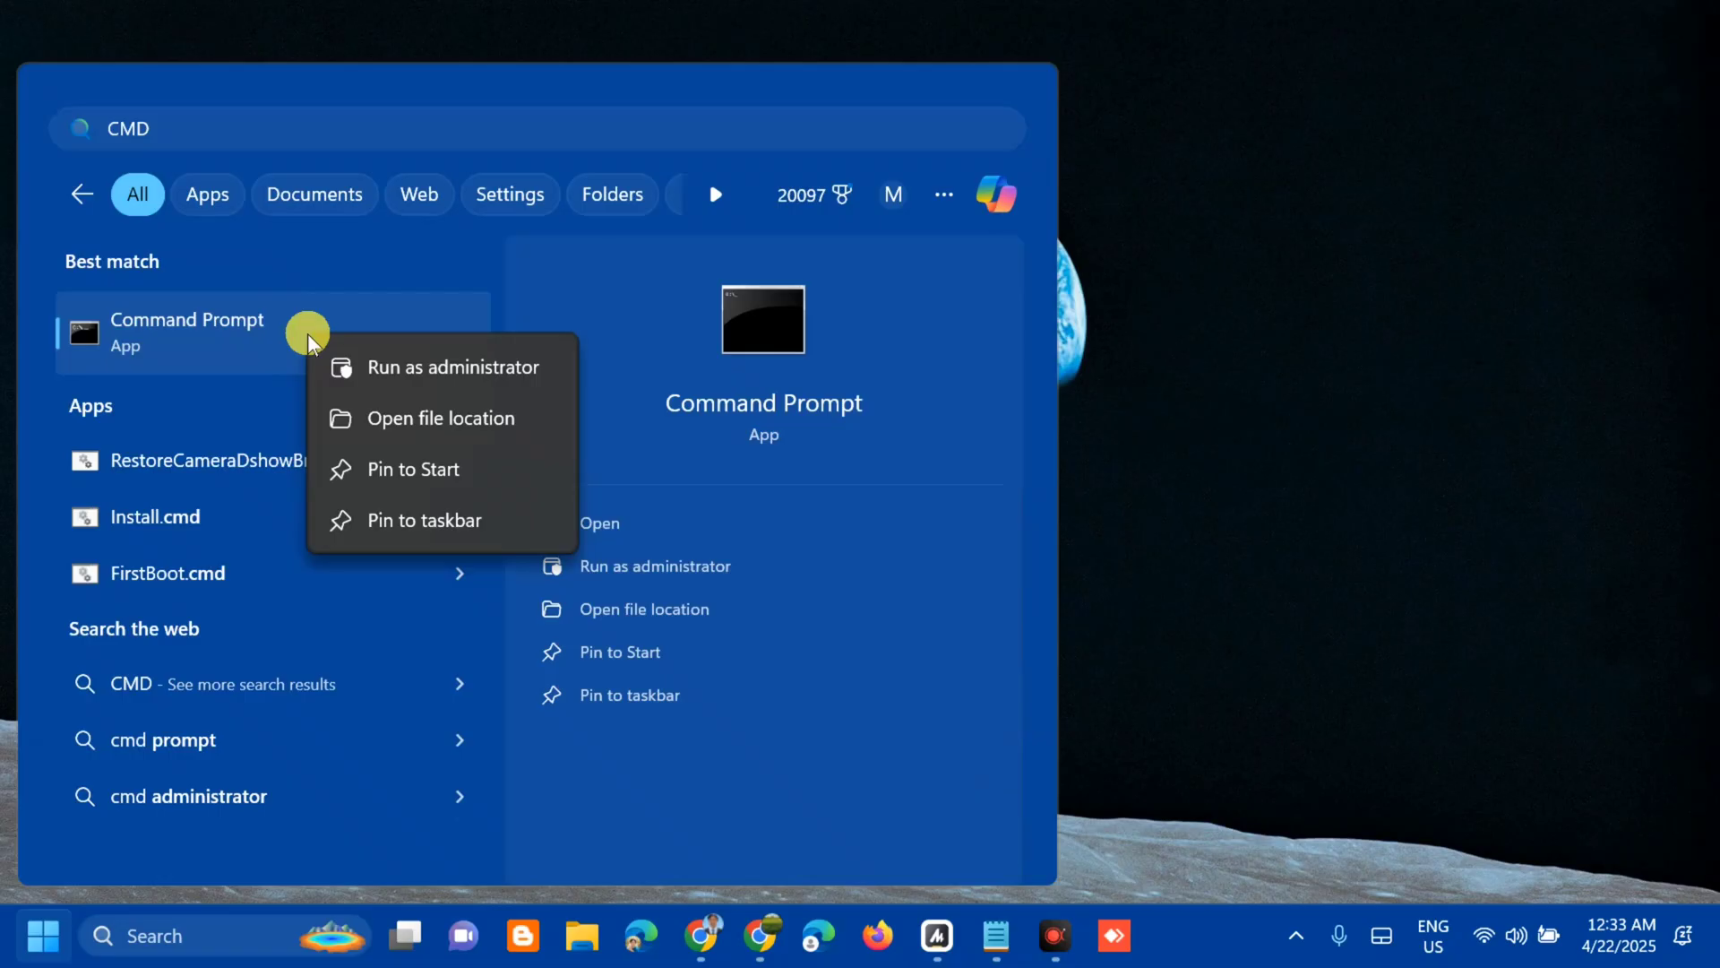
left_click(412, 370)
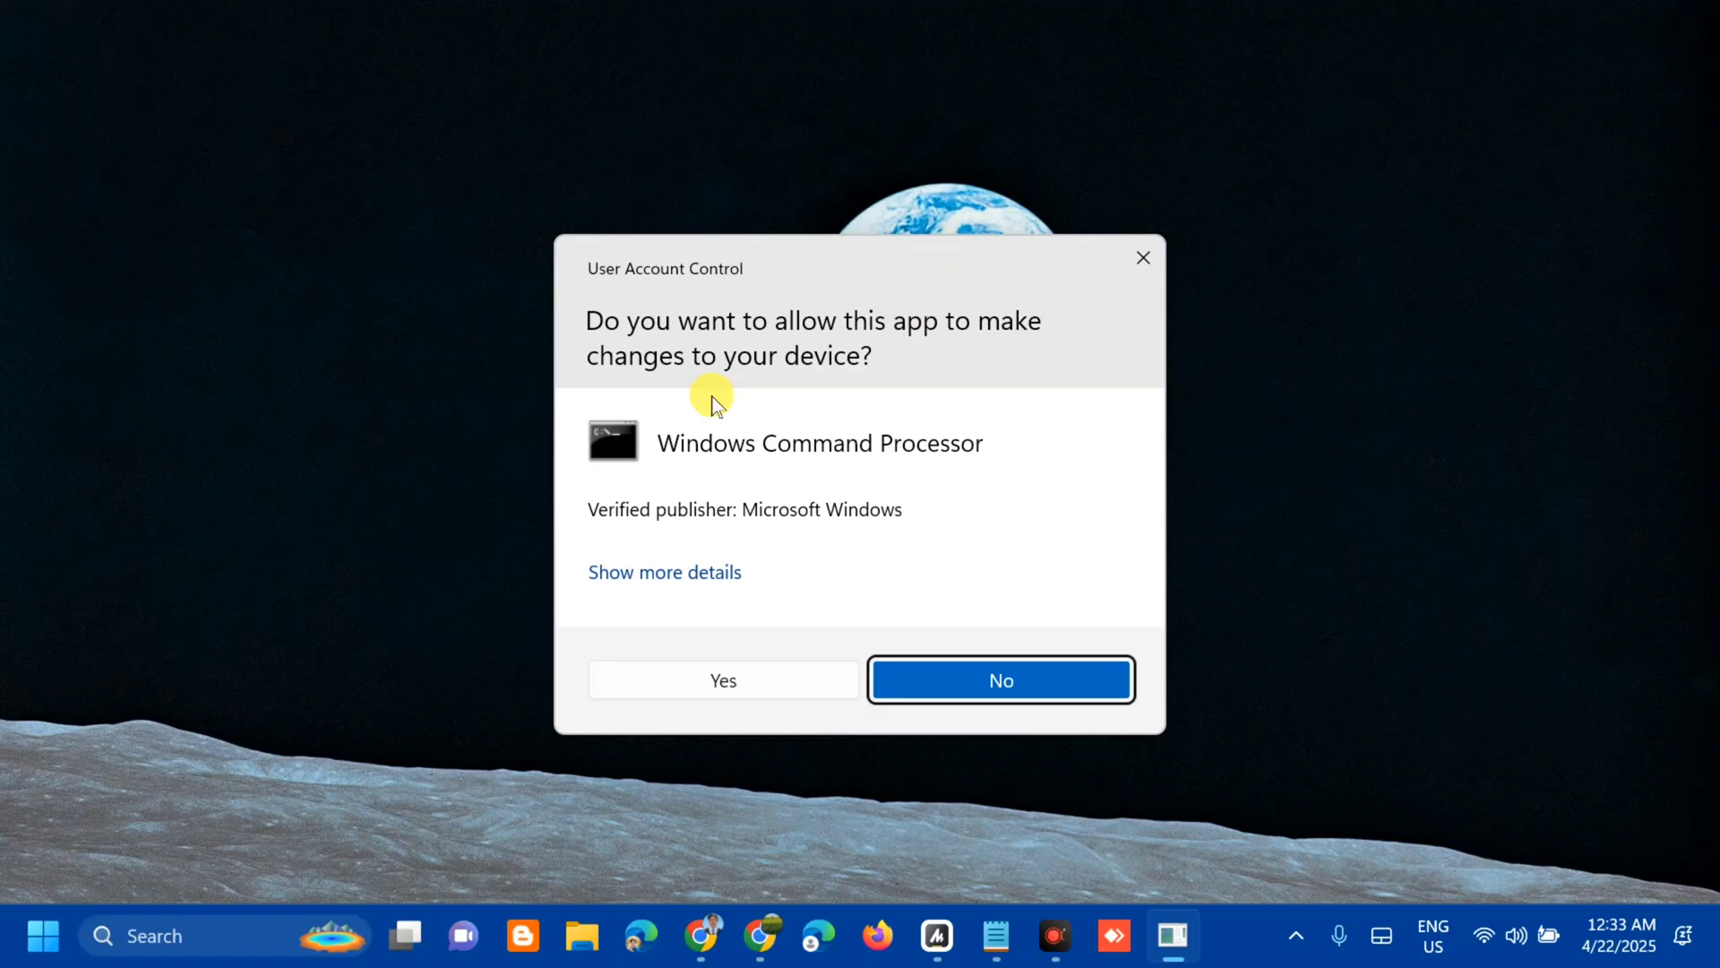
left_click(745, 677)
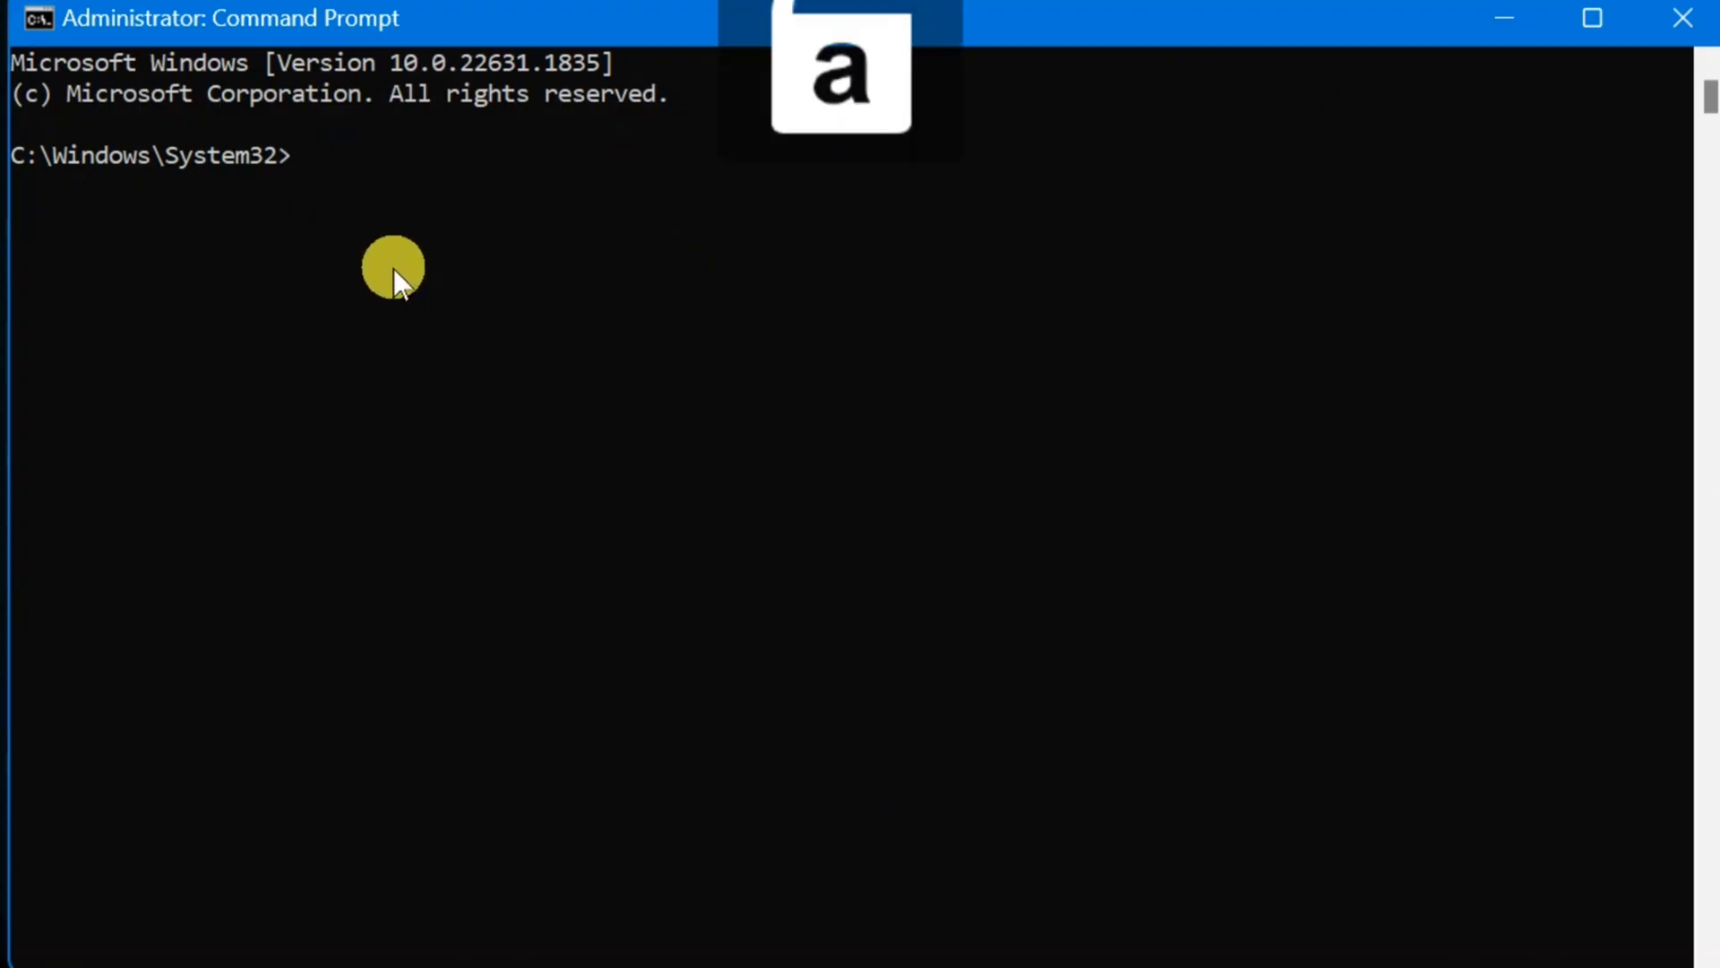
Run ipconfig /all to list every adapter's IPv4 address, gateway, DNS and DHCP status
type("ip")
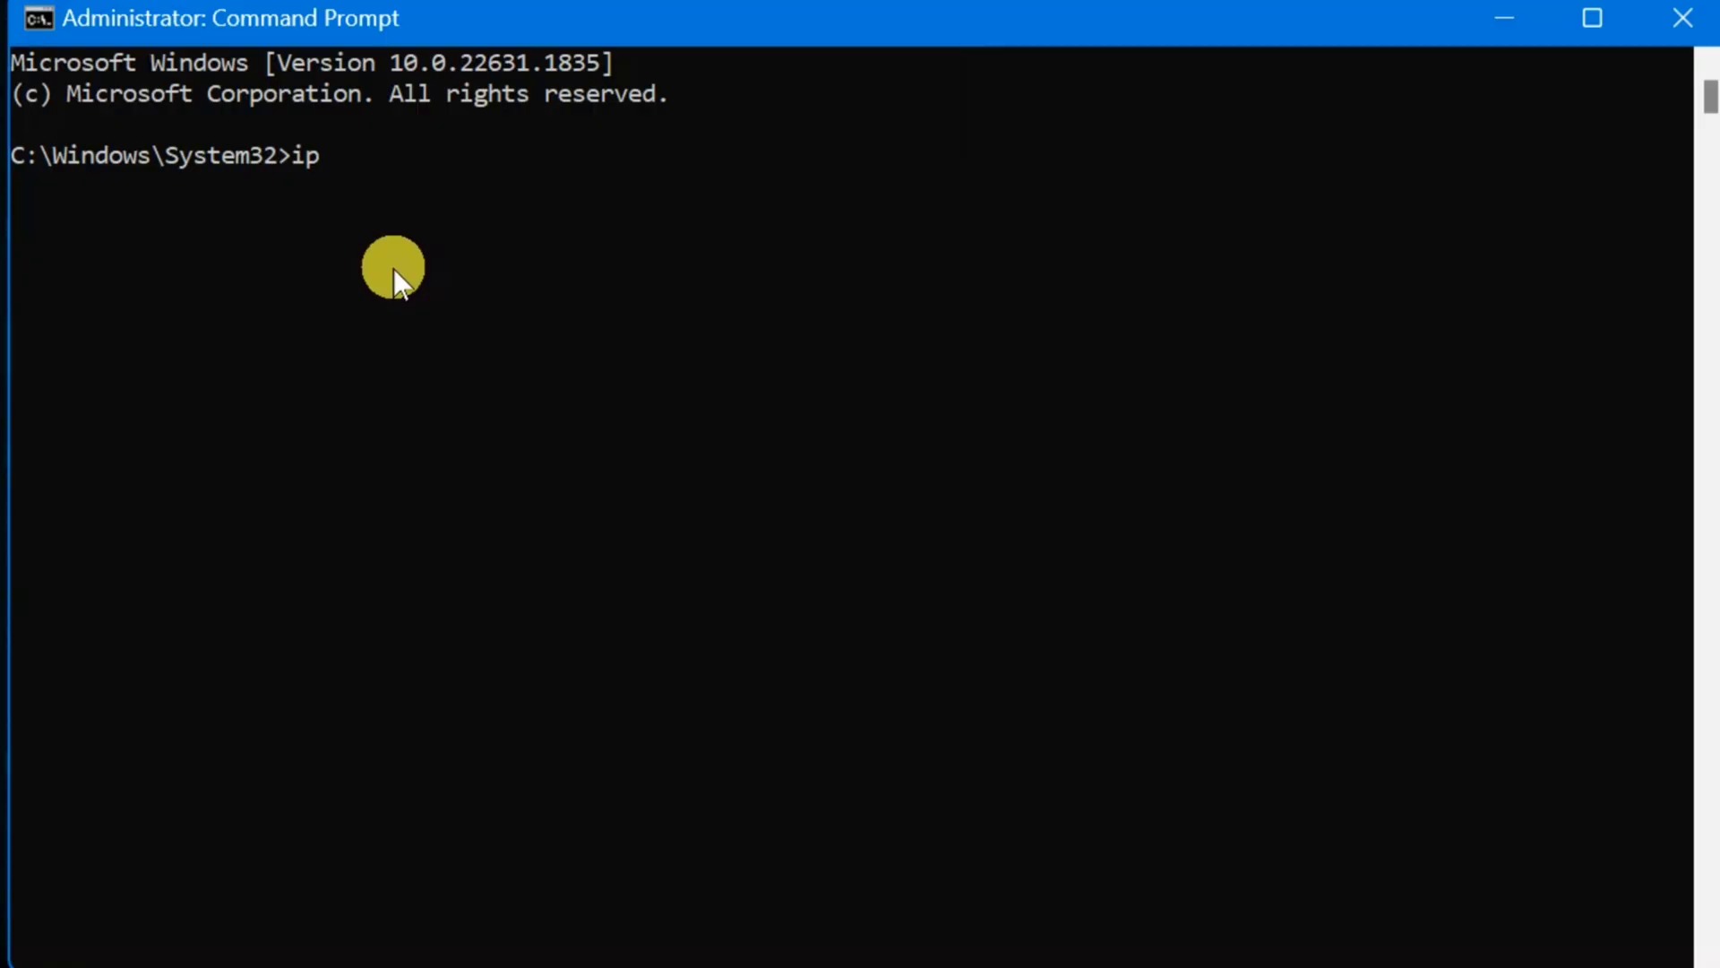
type("config /all")
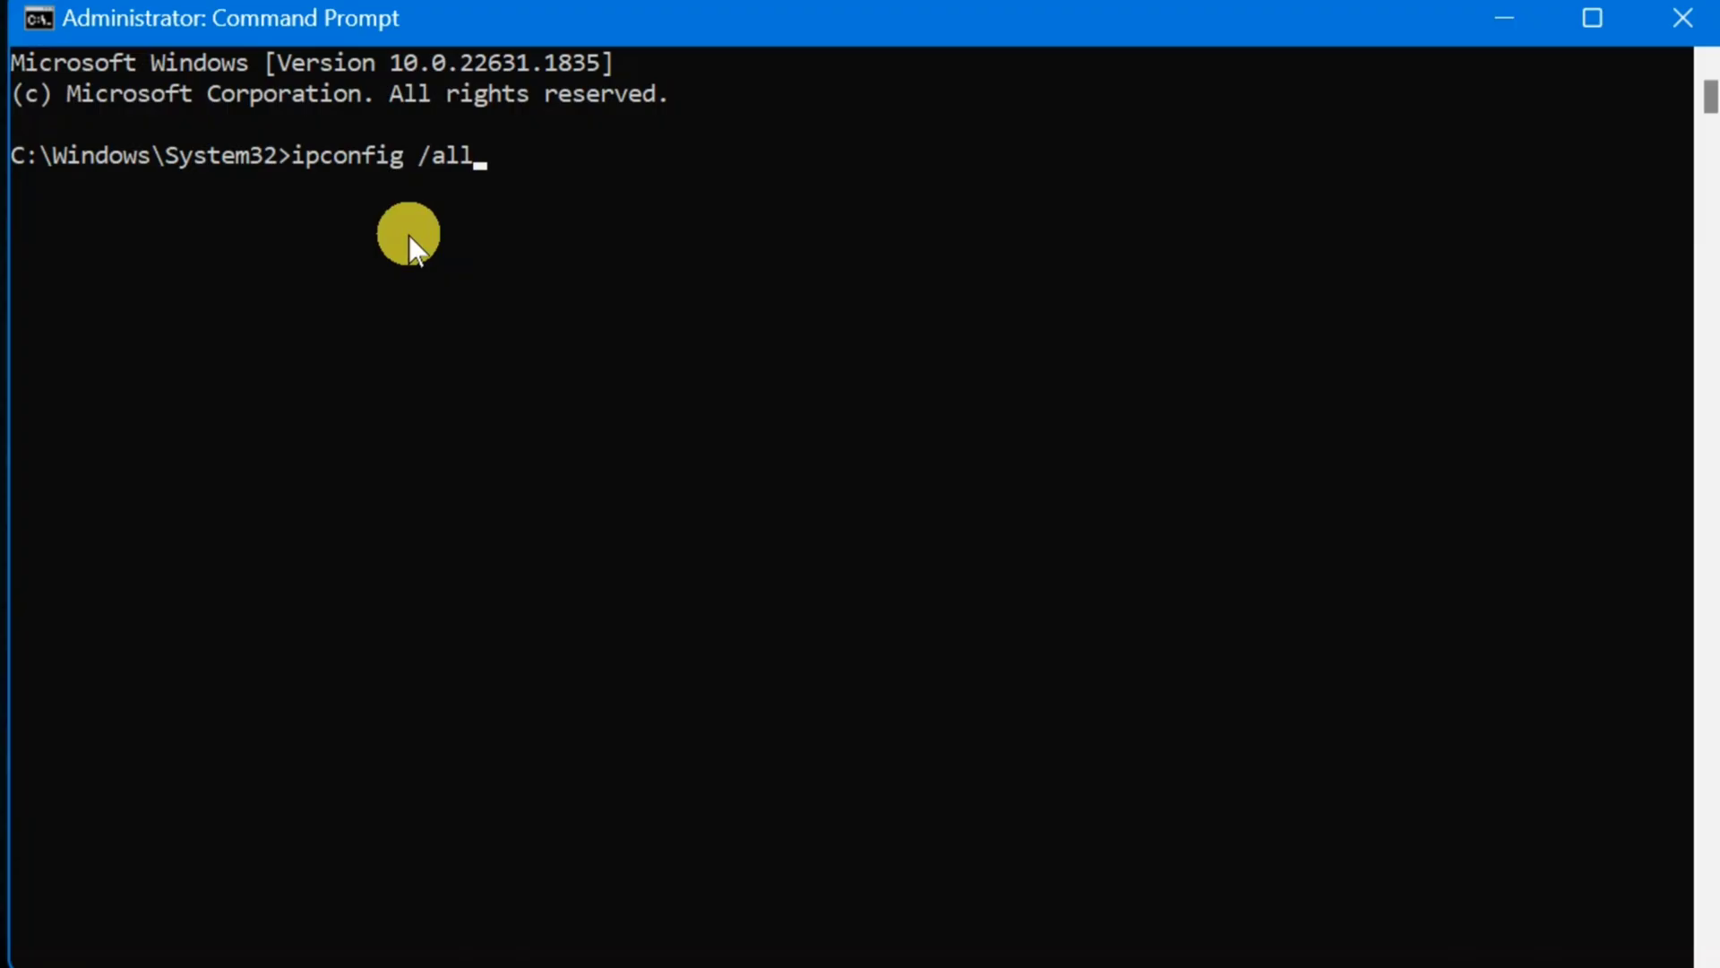
key("Return")
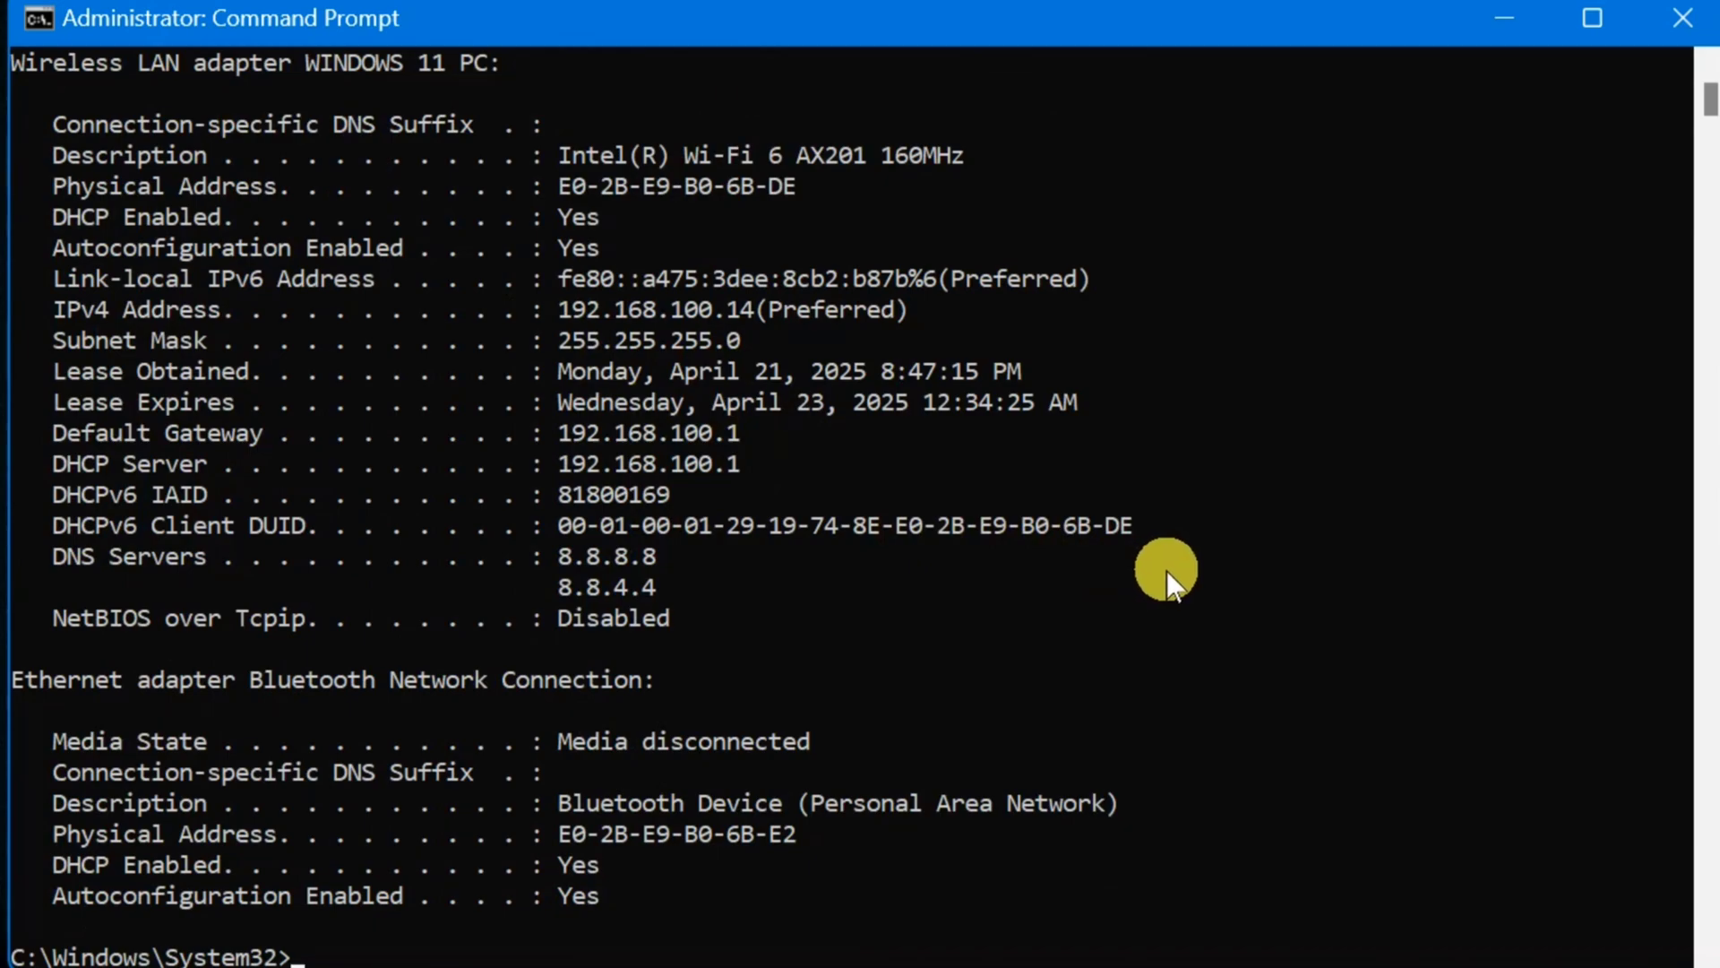
Scroll through the ipconfig /all output to check each adapter's DHCP status, then minimize Command Prompt
scroll(1167, 570, "up", 10)
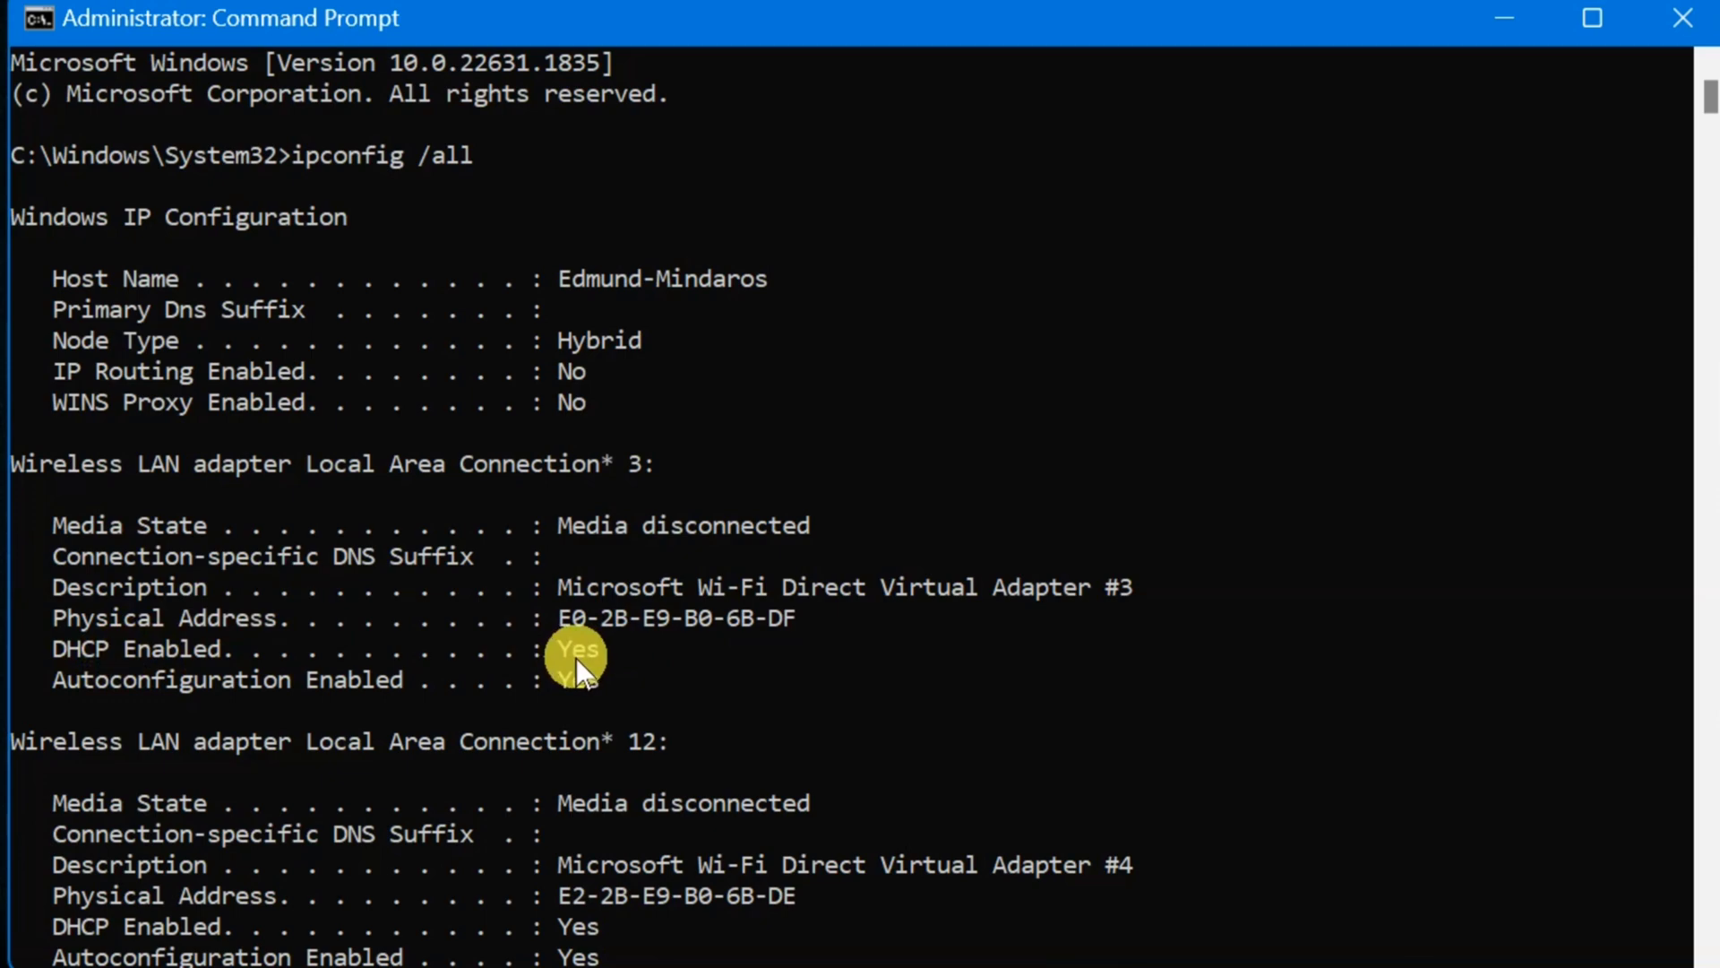
scroll(565, 641, "down", 2)
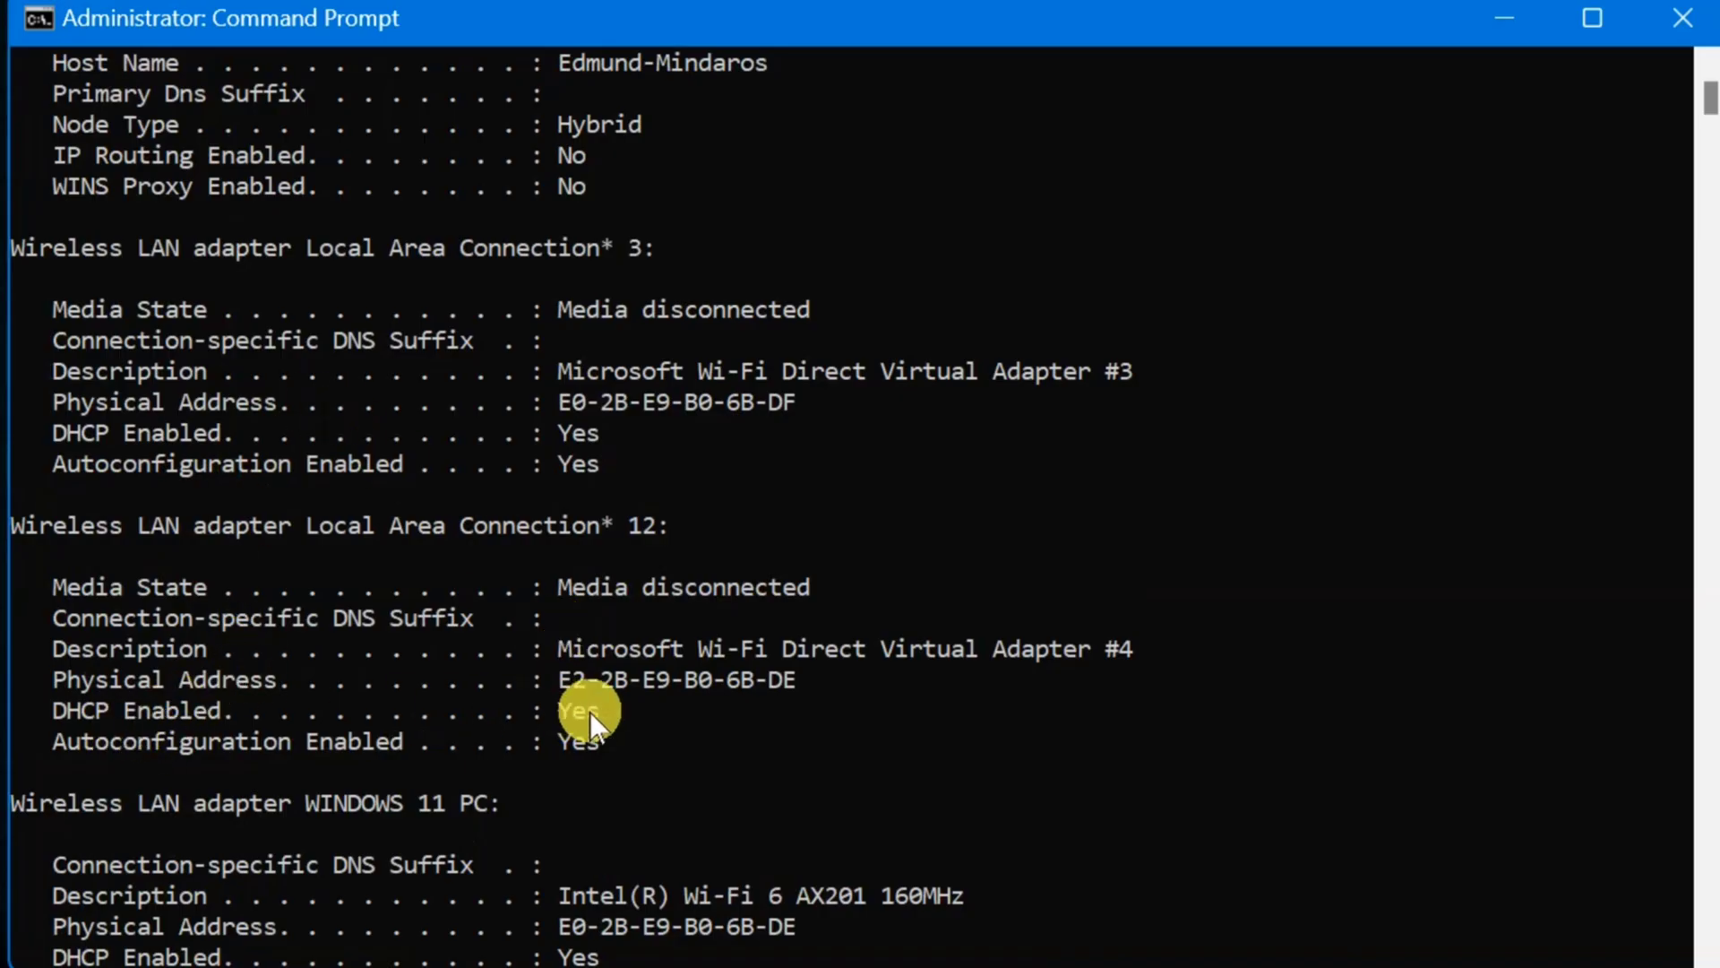
scroll(610, 721, "down", 10)
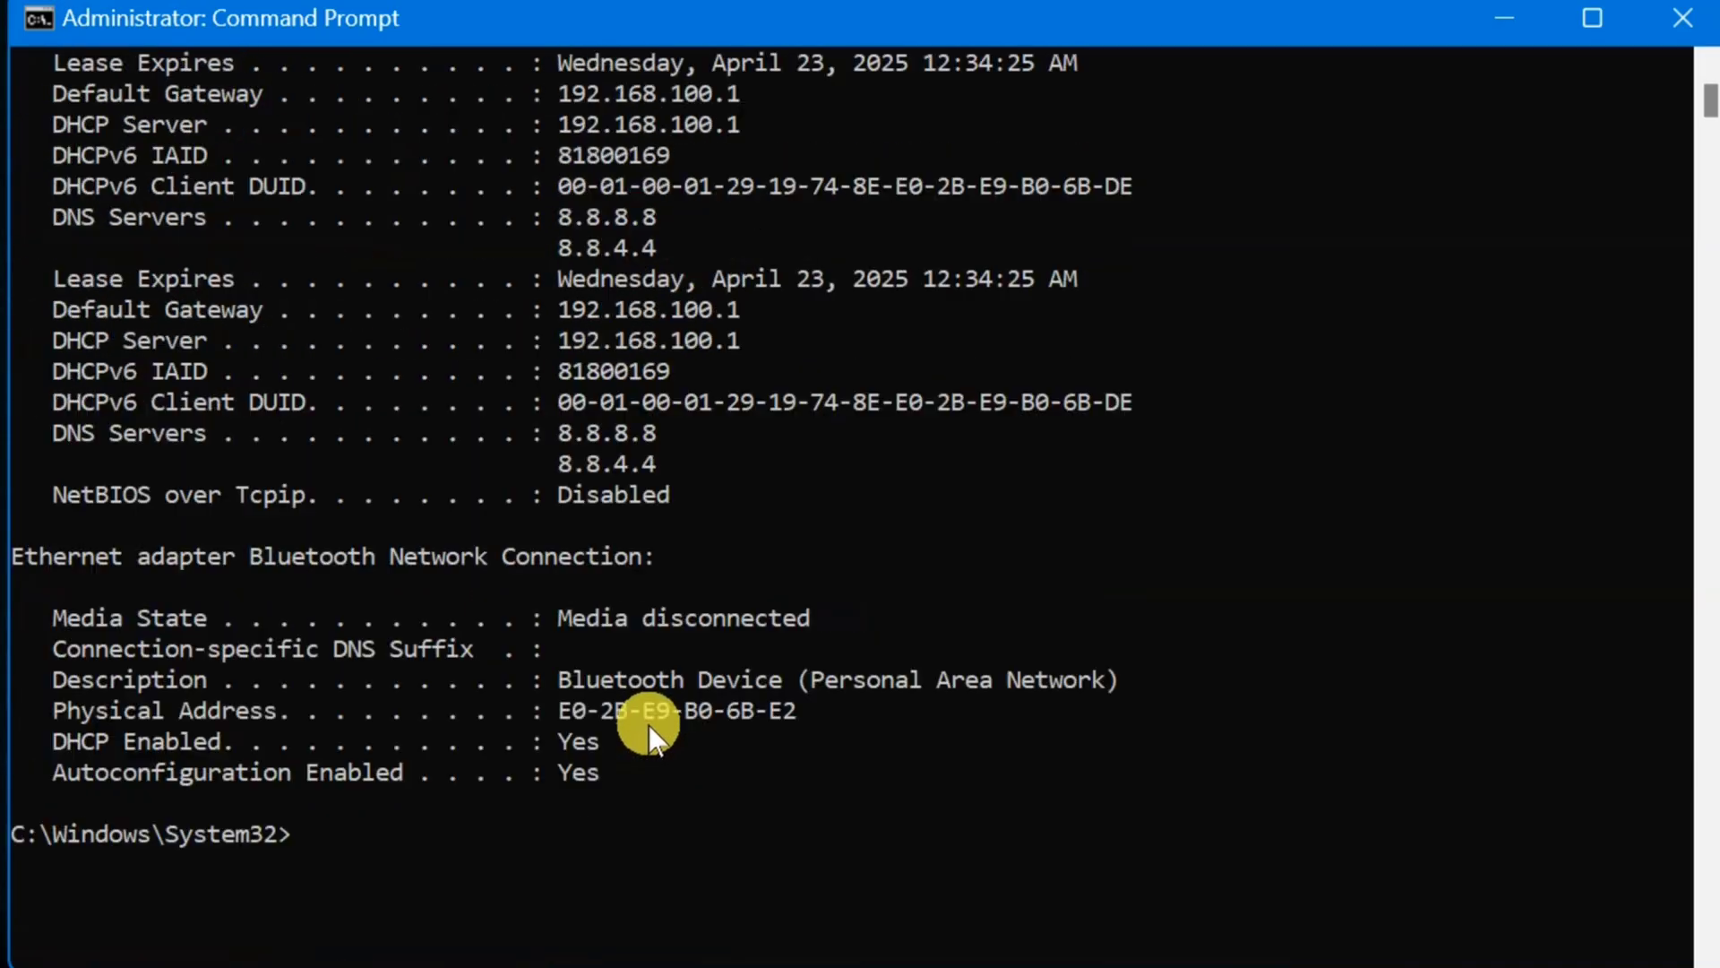
scroll(648, 724, "up", 9)
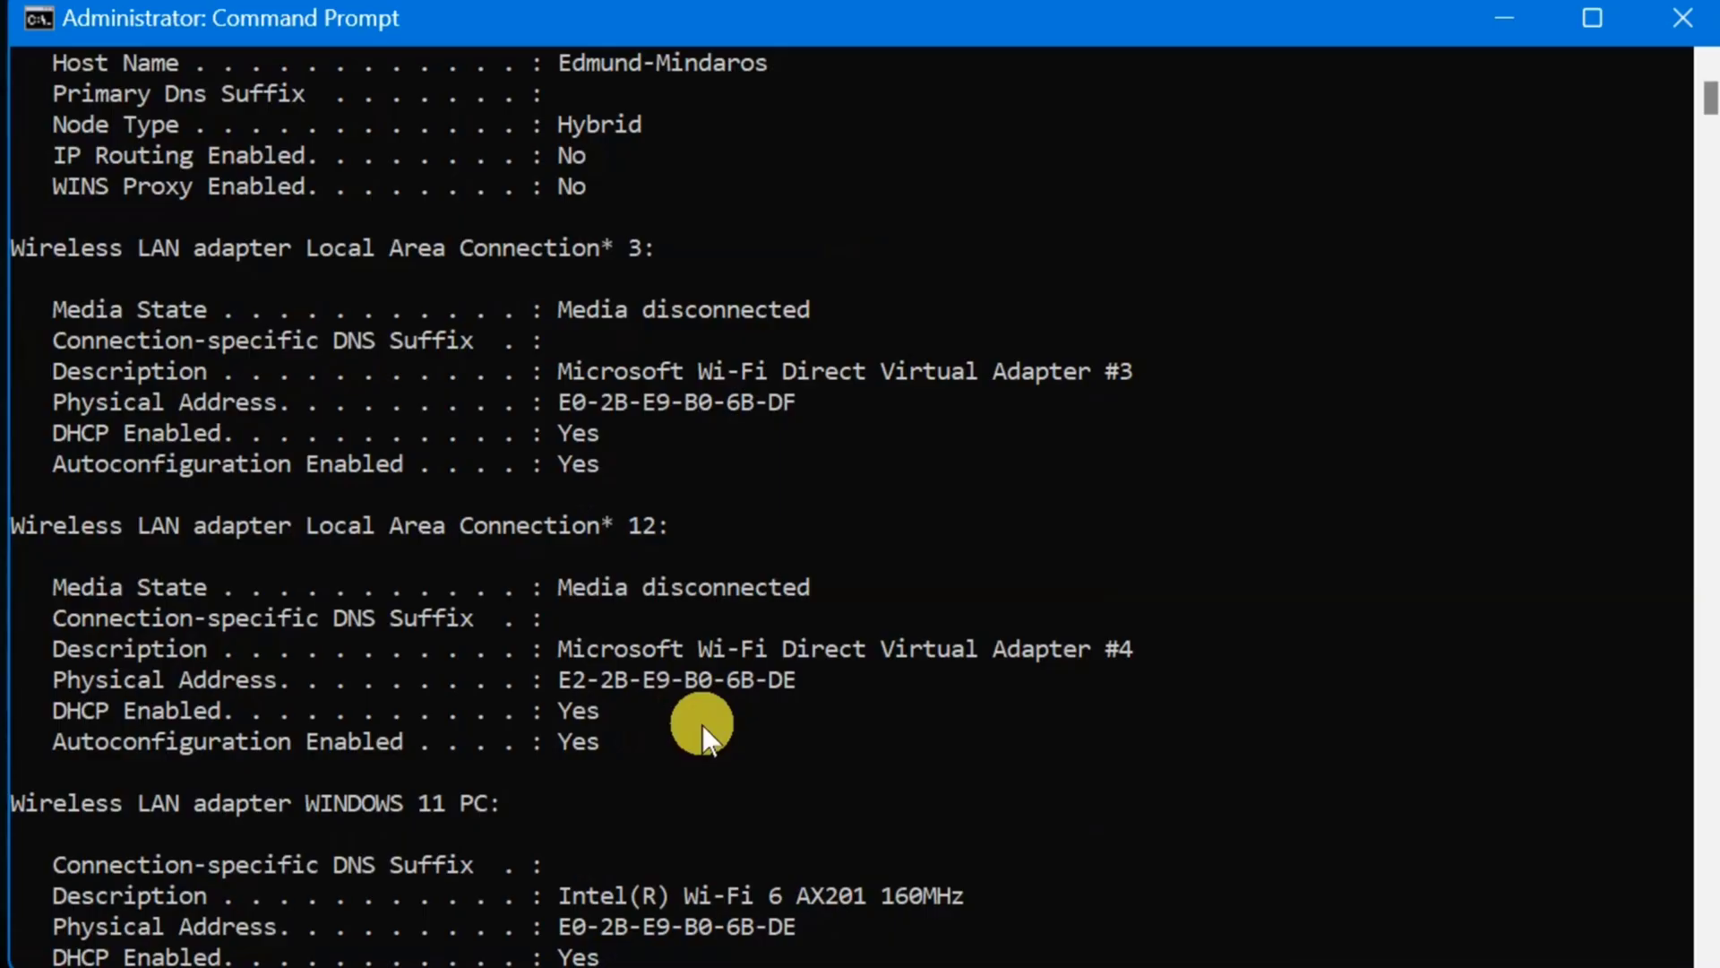
scroll(703, 721, "up", 2)
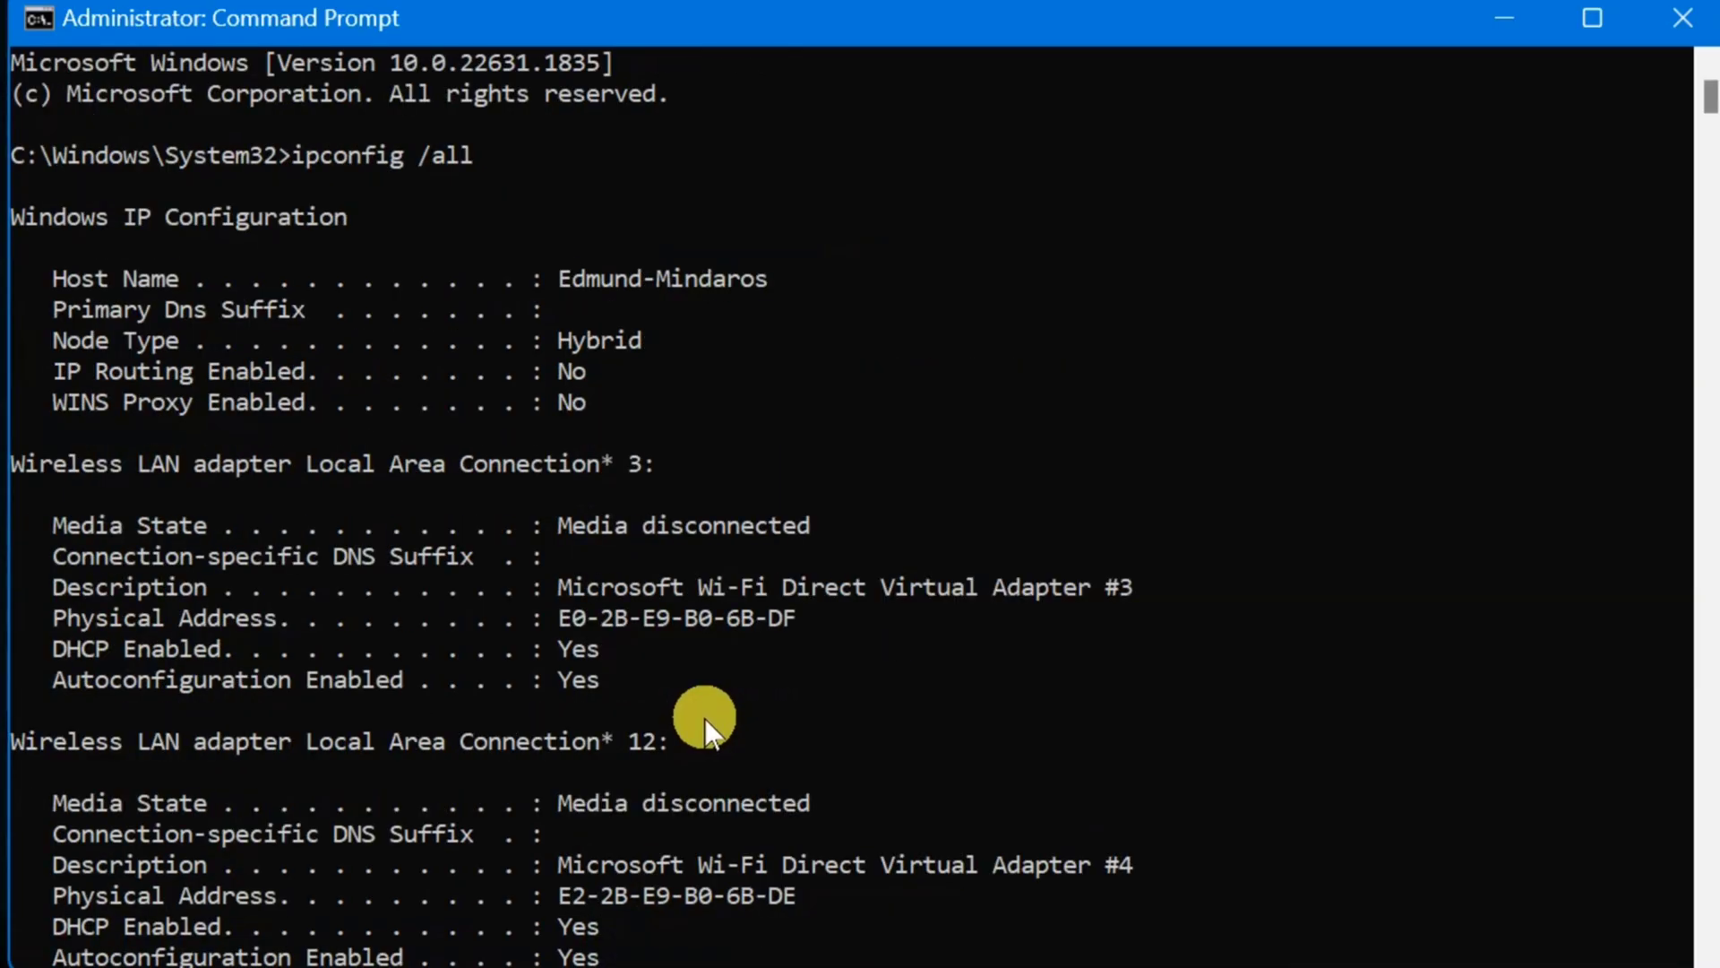
left_click(1506, 15)
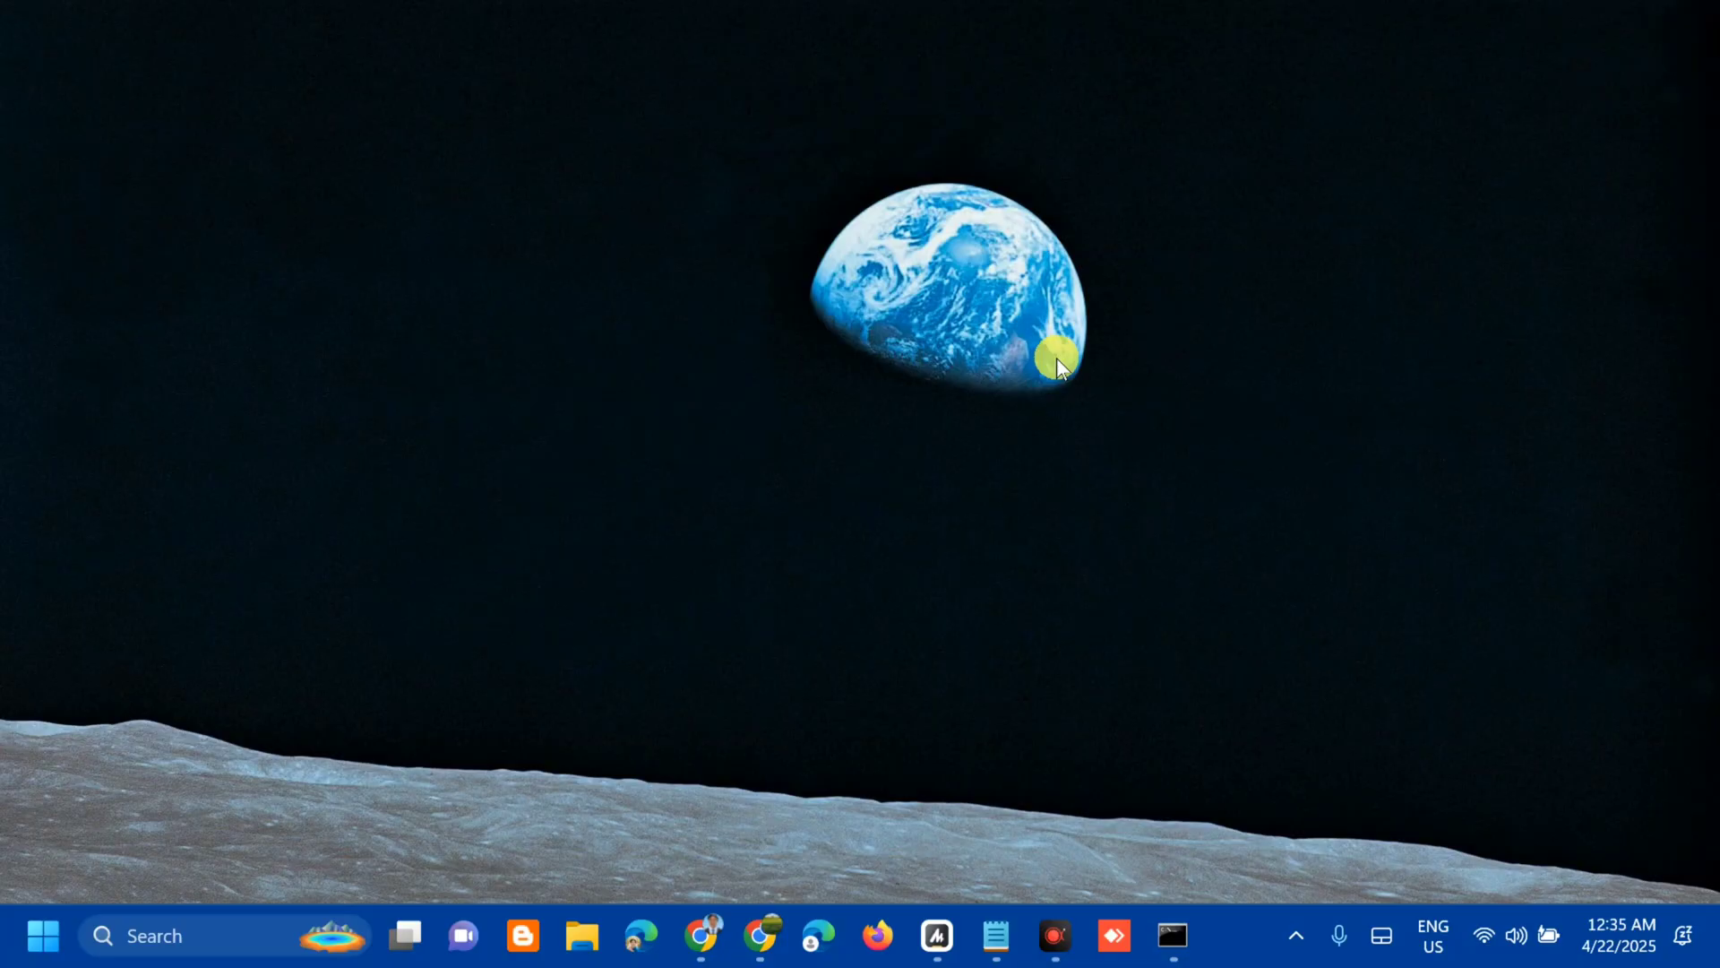
Go from Settings' Network & internet to Advanced network settings, then More network adapter options
key("super+i")
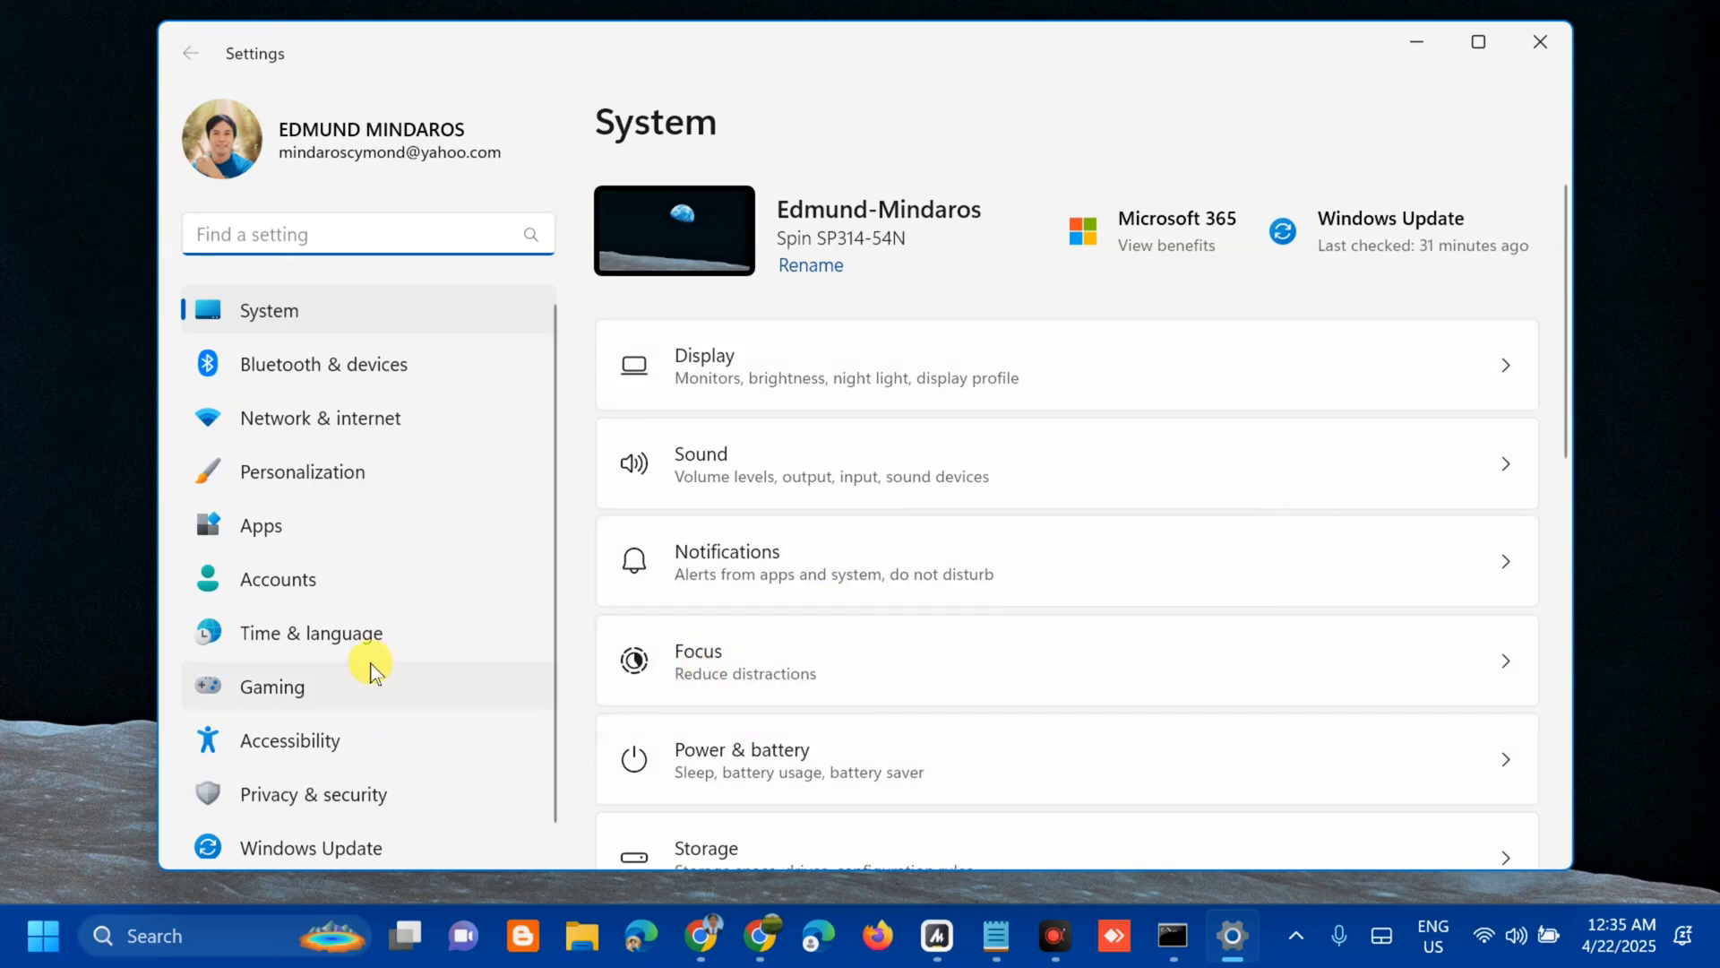
left_click(337, 423)
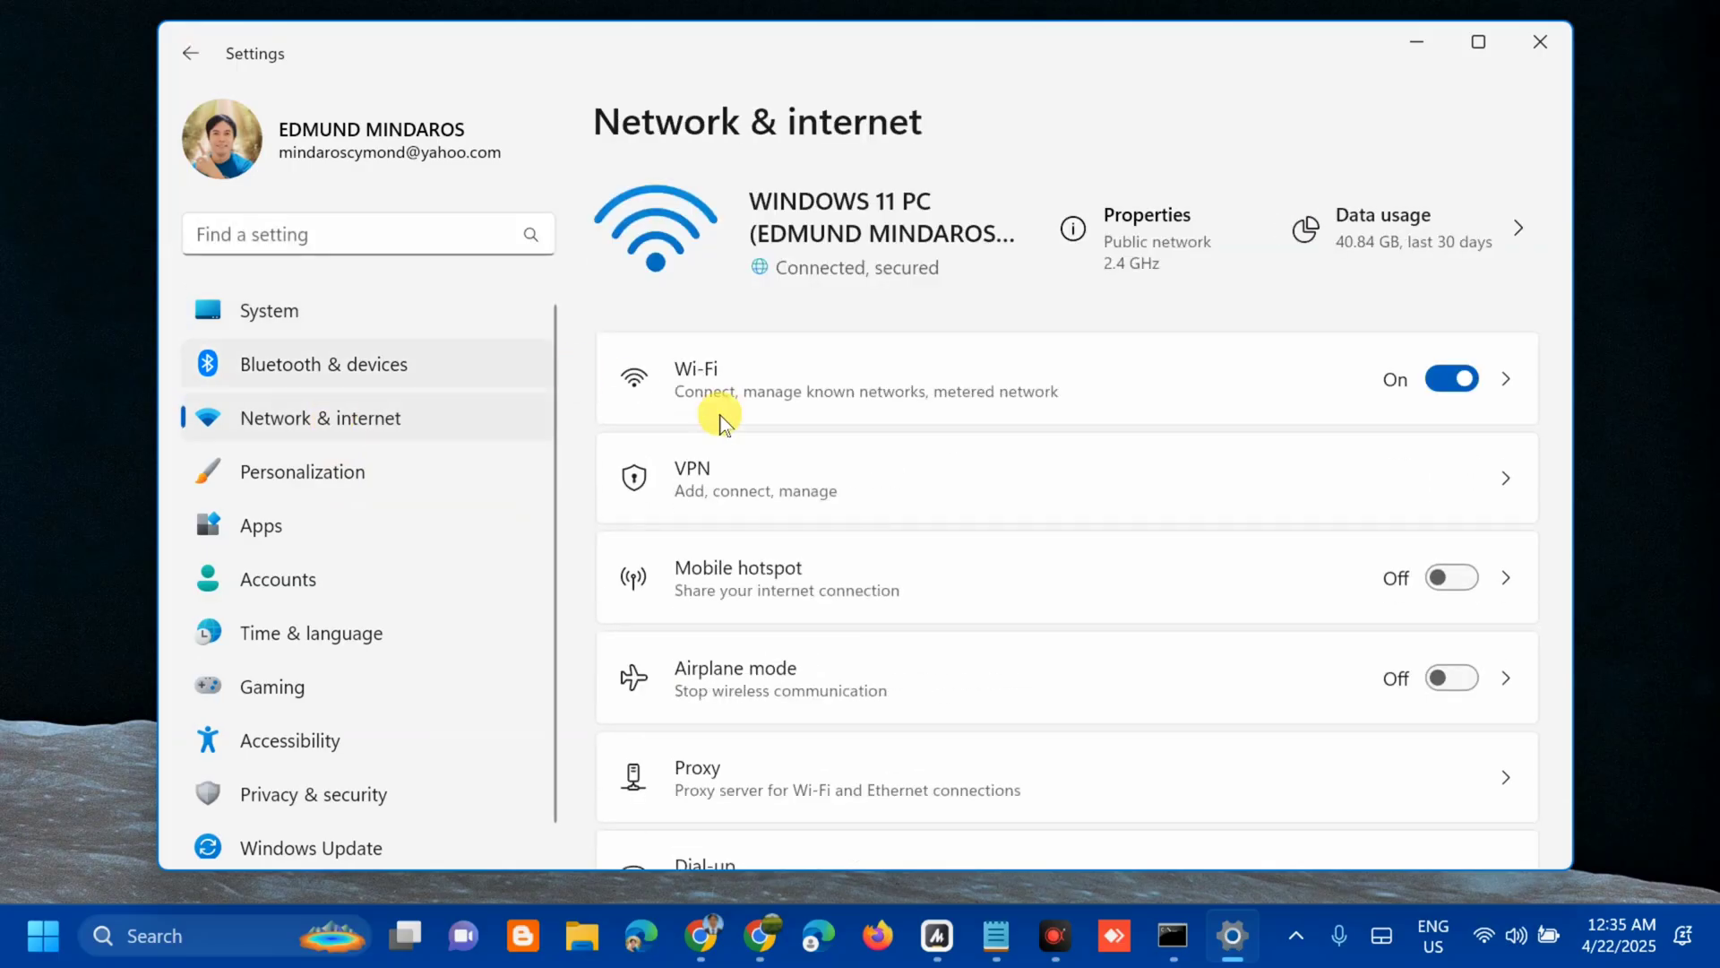
scroll(891, 388, "down", 3)
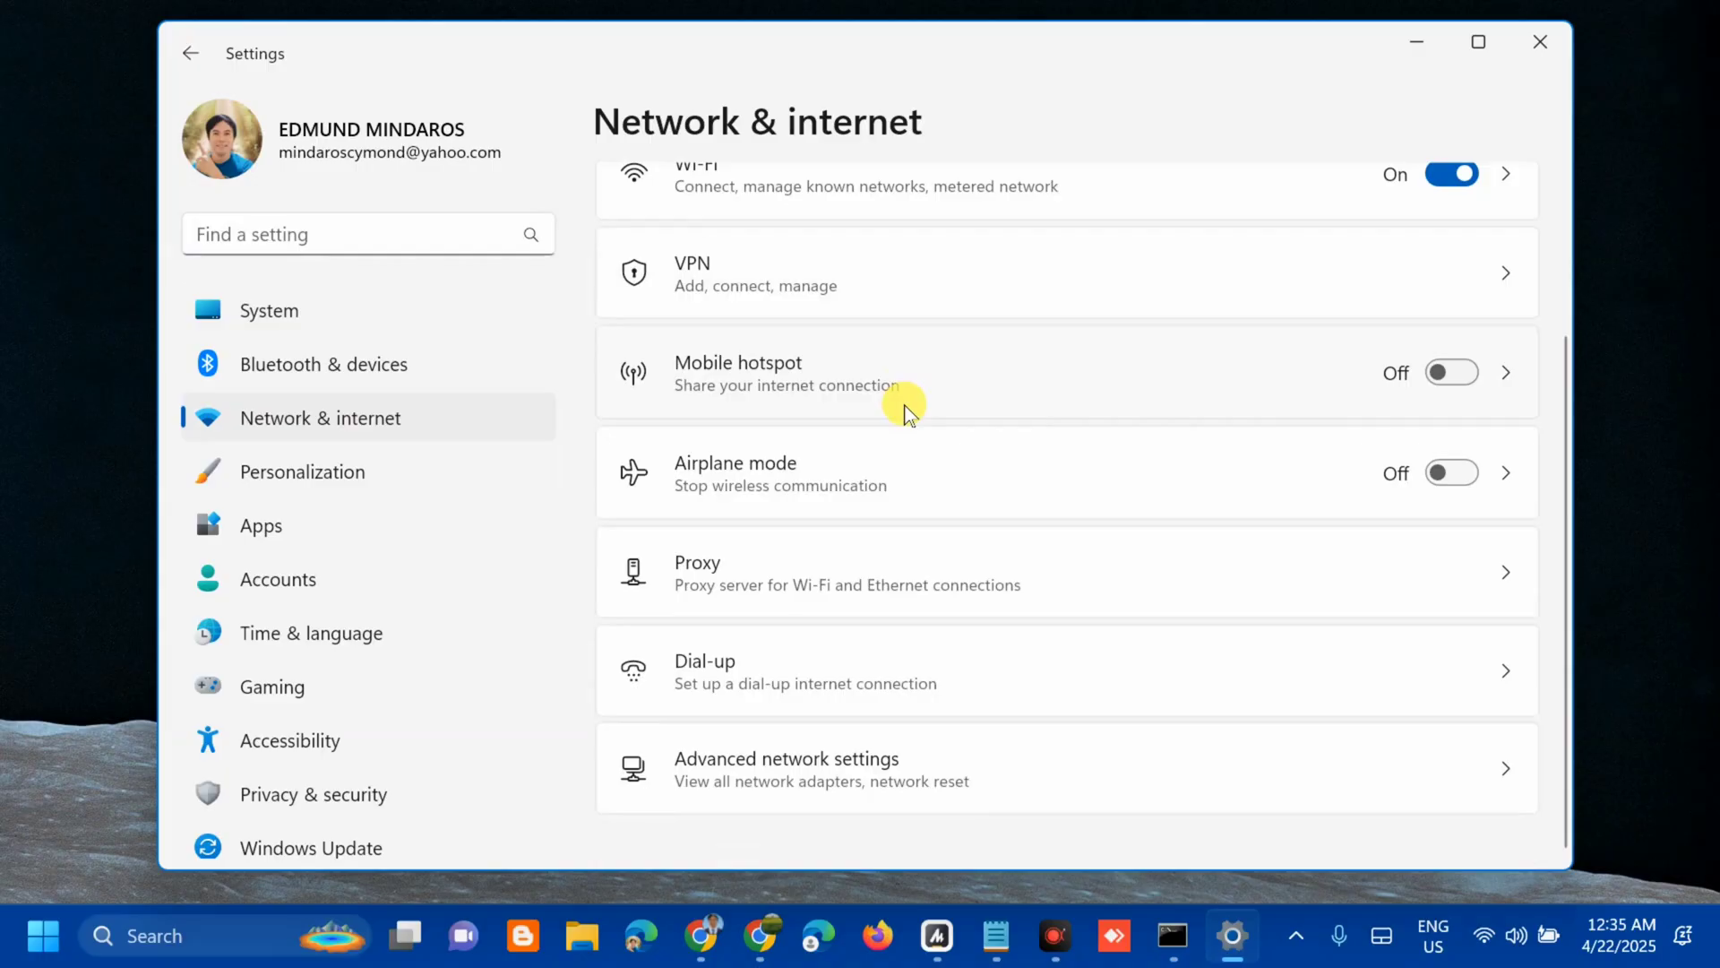
left_click(840, 780)
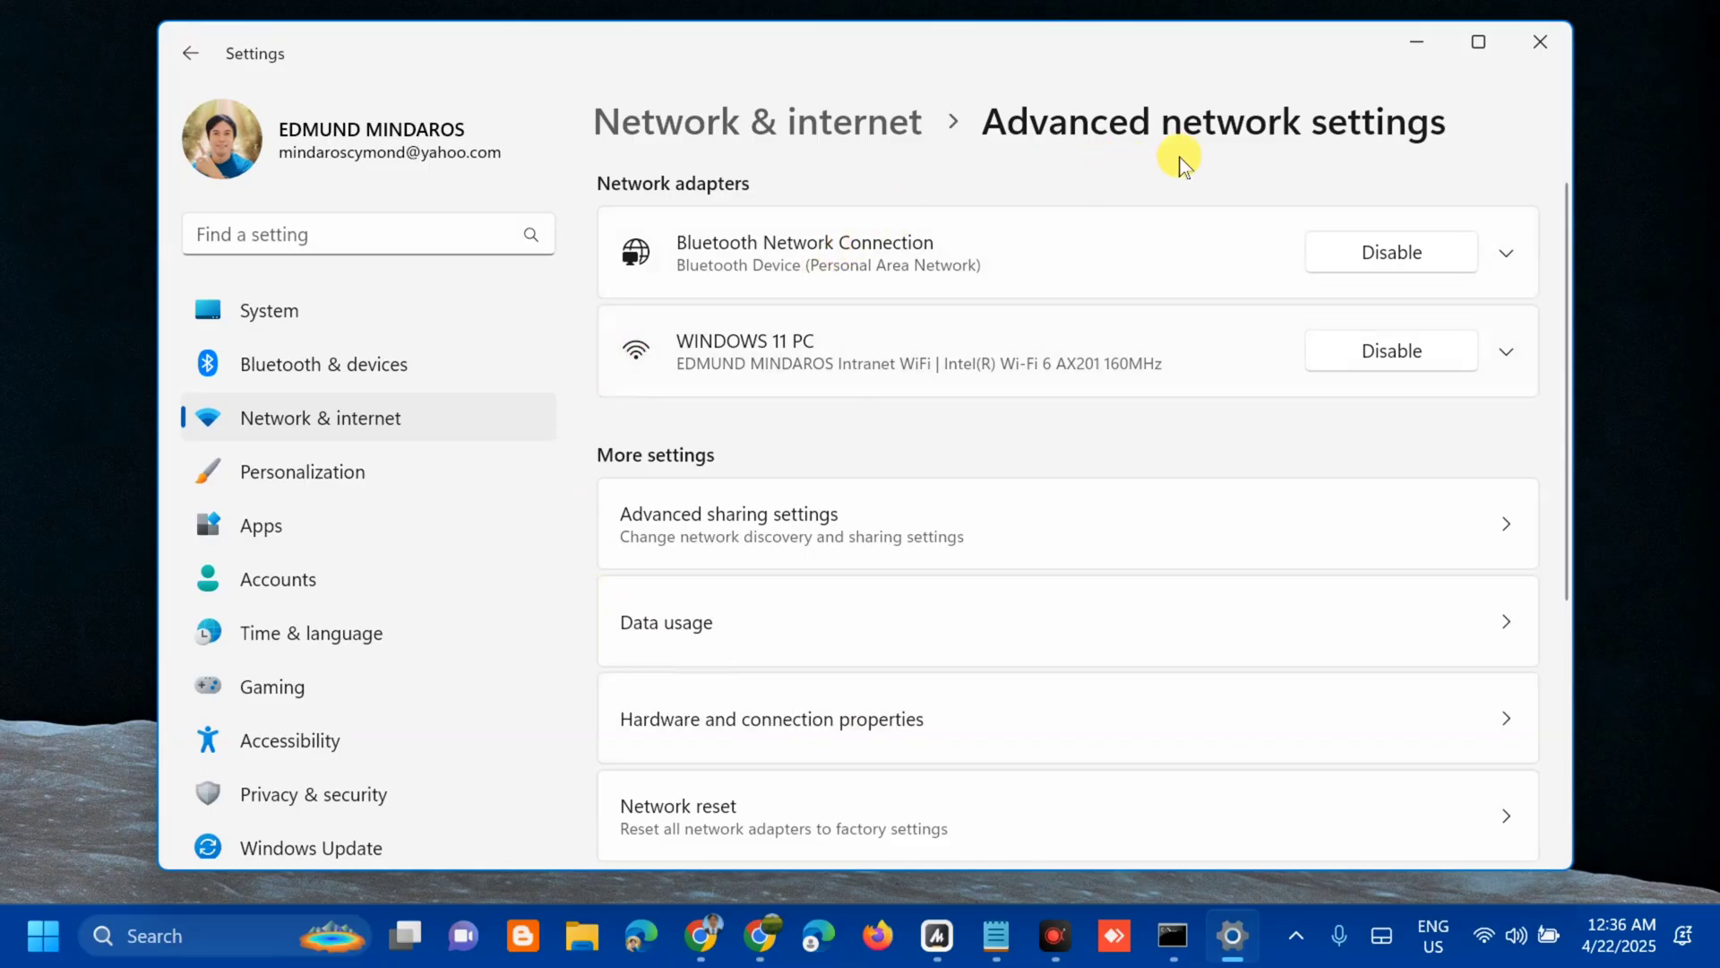
scroll(941, 502, "down", 5)
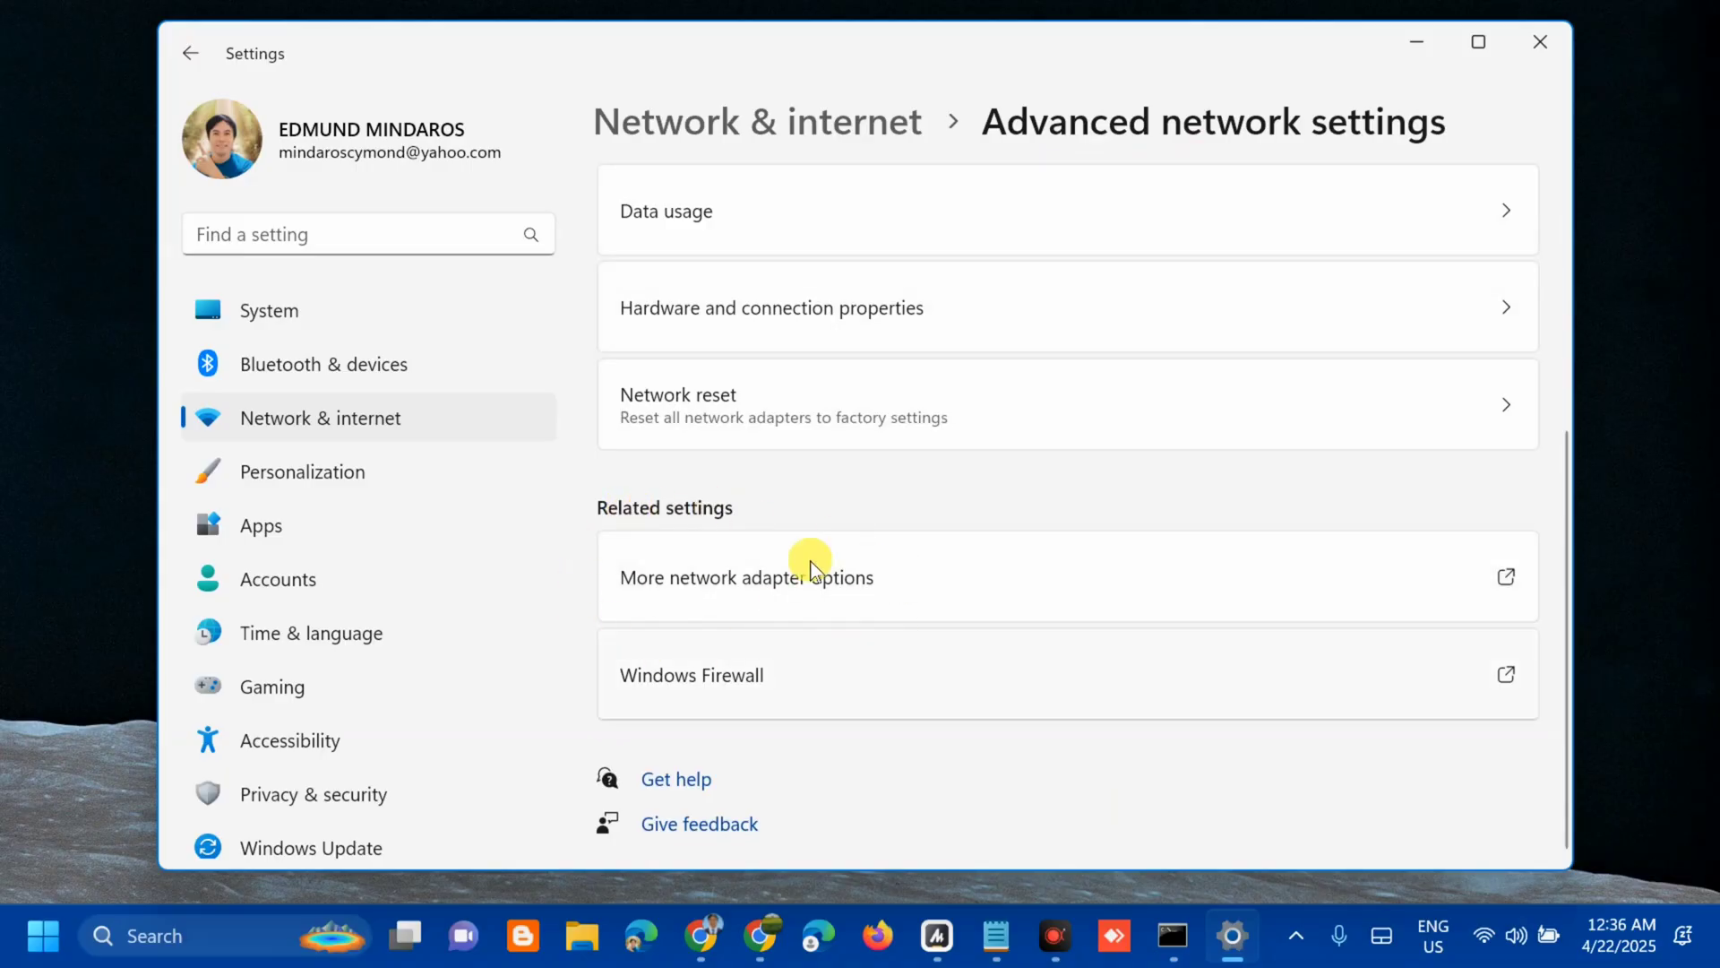
left_click(809, 584)
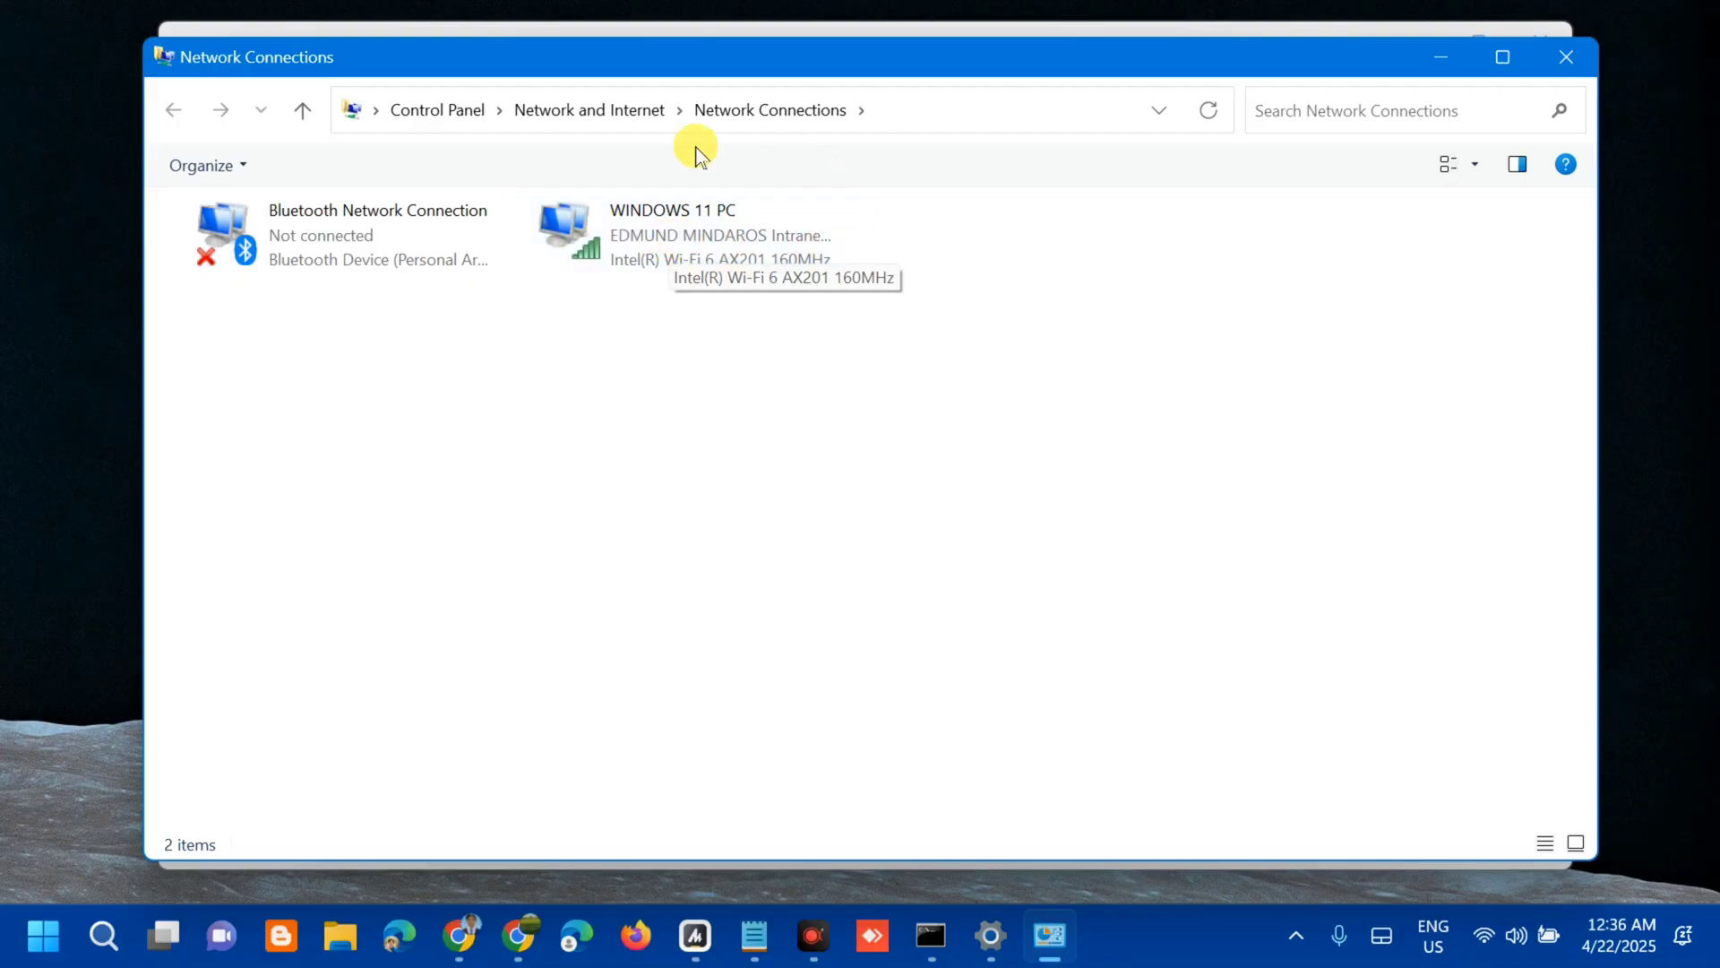
Open Properties for the WINDOWS 11 PC Wi-Fi adapter from its right-click menu
left_click(739, 240)
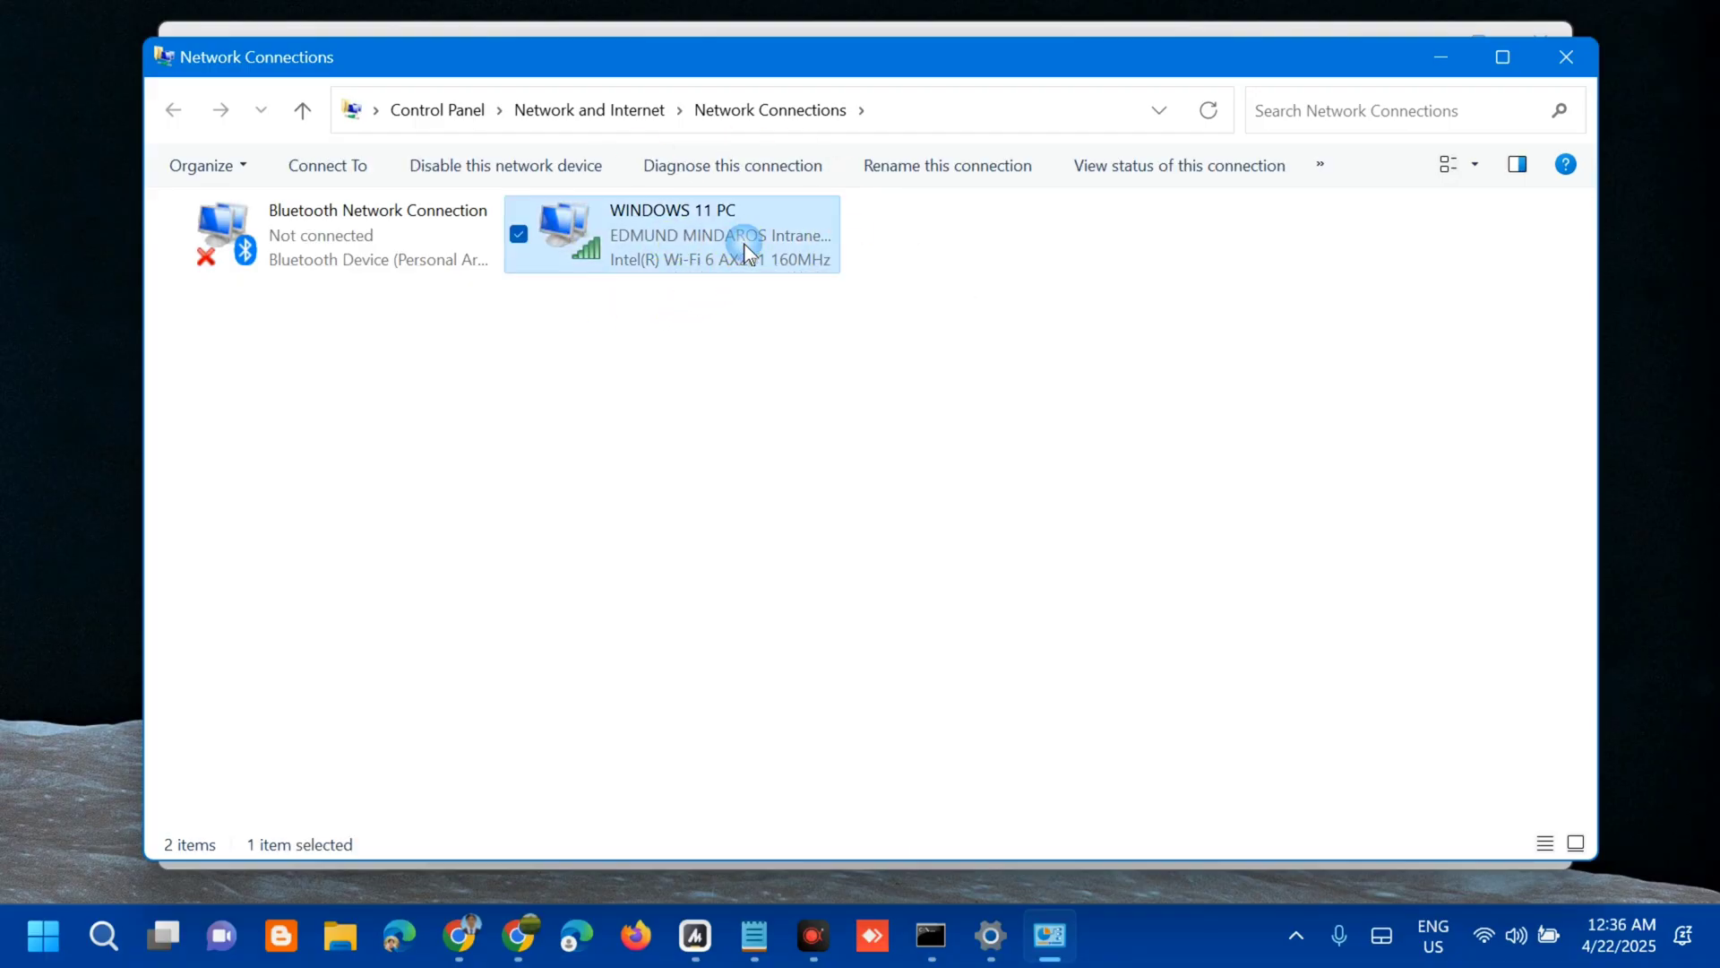
right_click(744, 244)
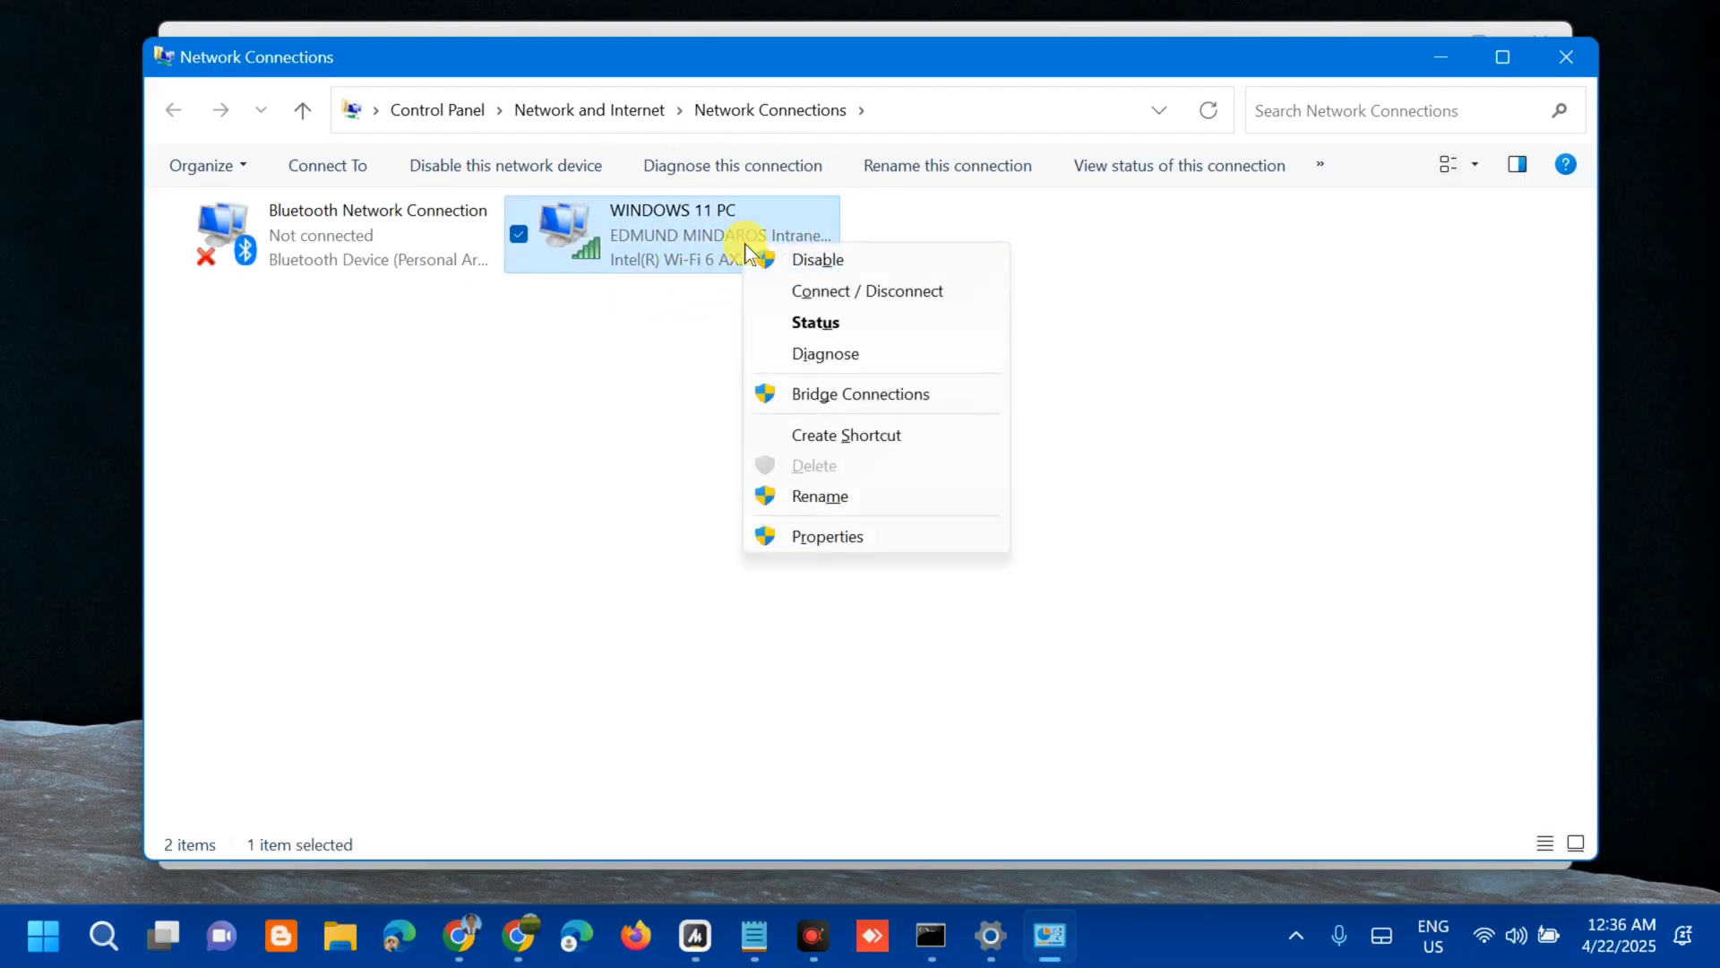
left_click(820, 538)
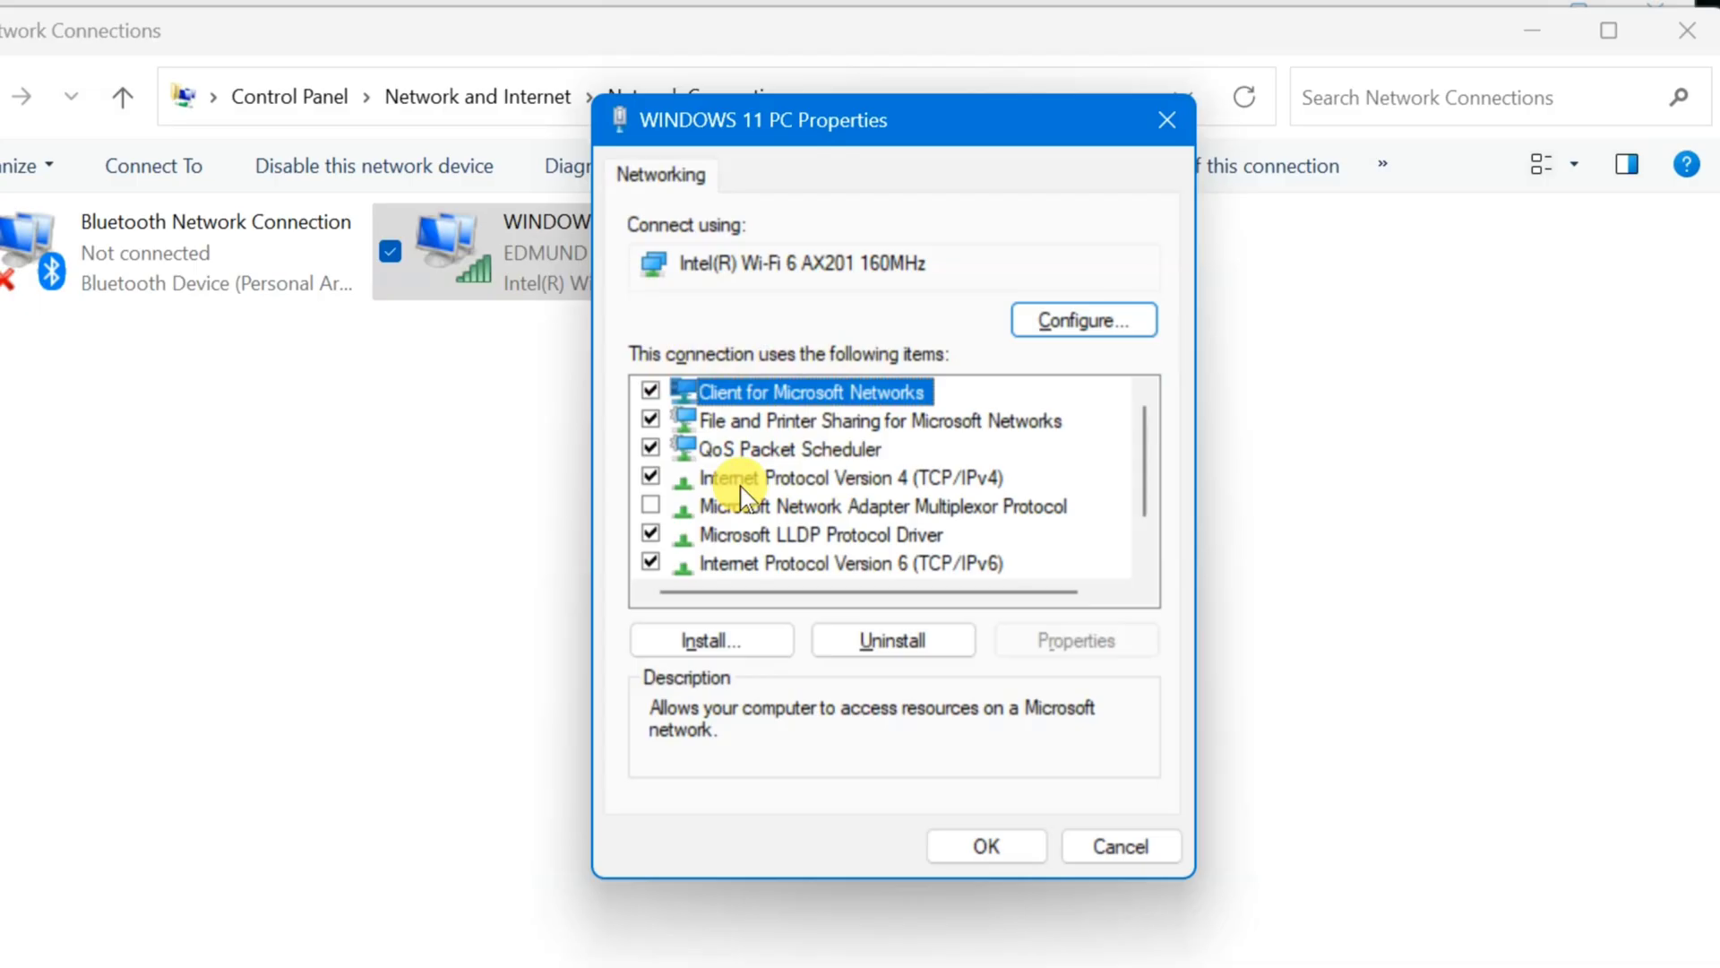
left_click(809, 481)
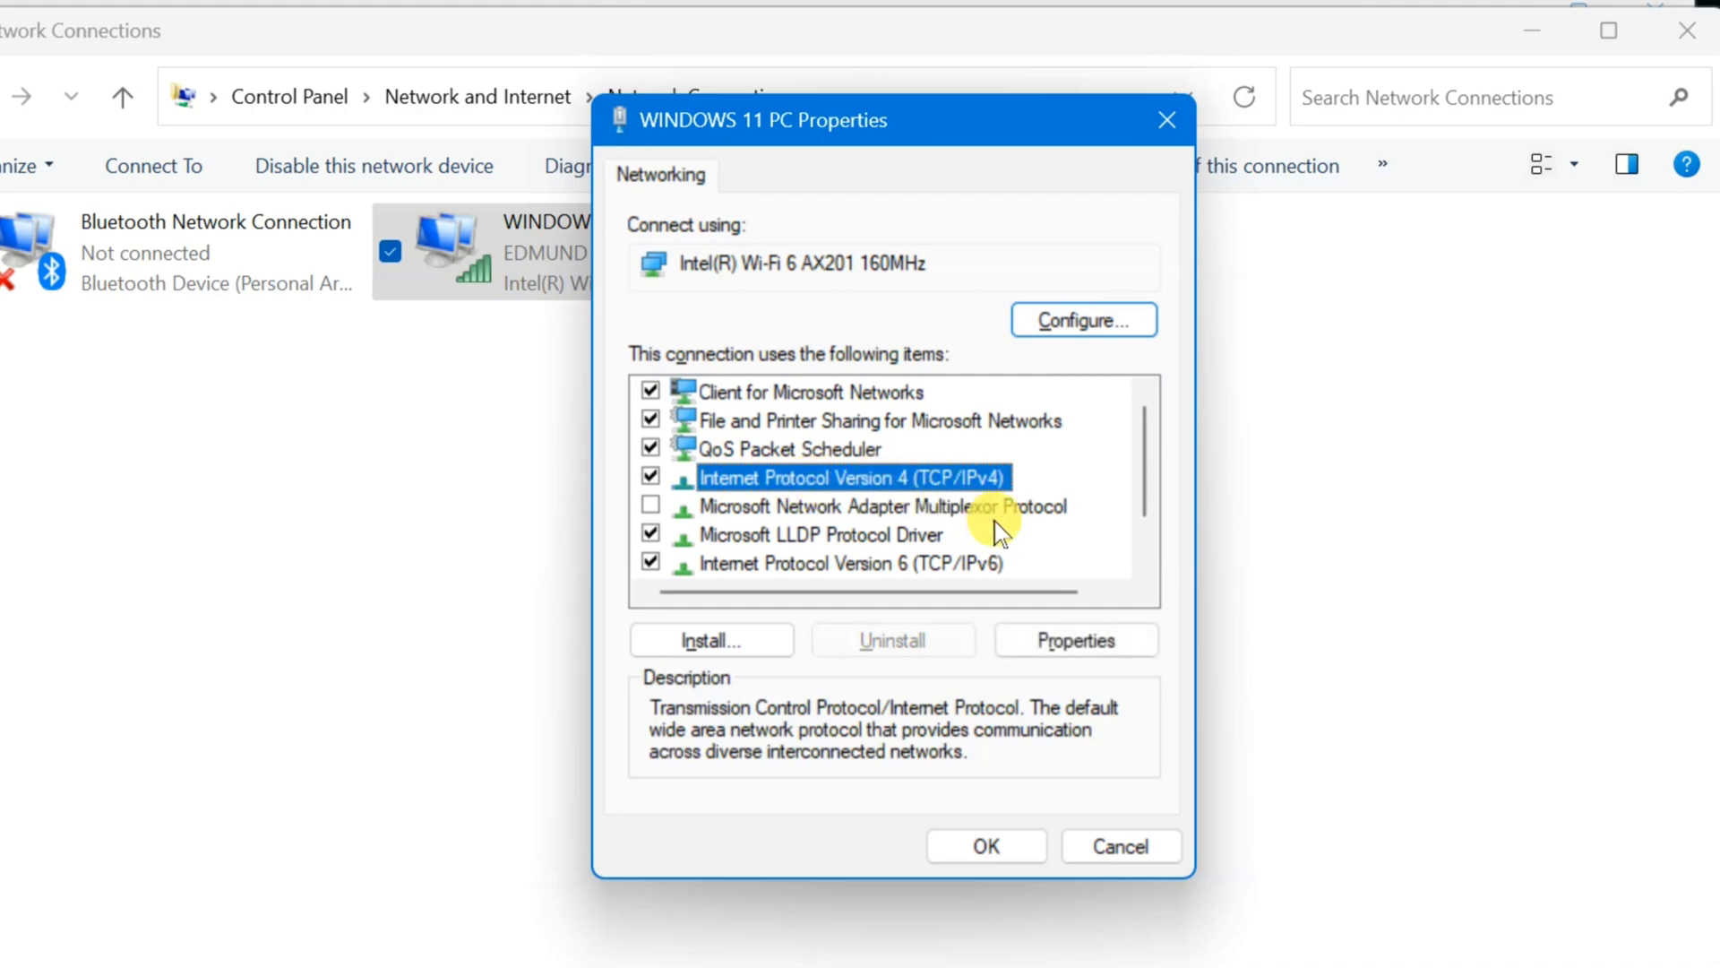
left_click(1073, 644)
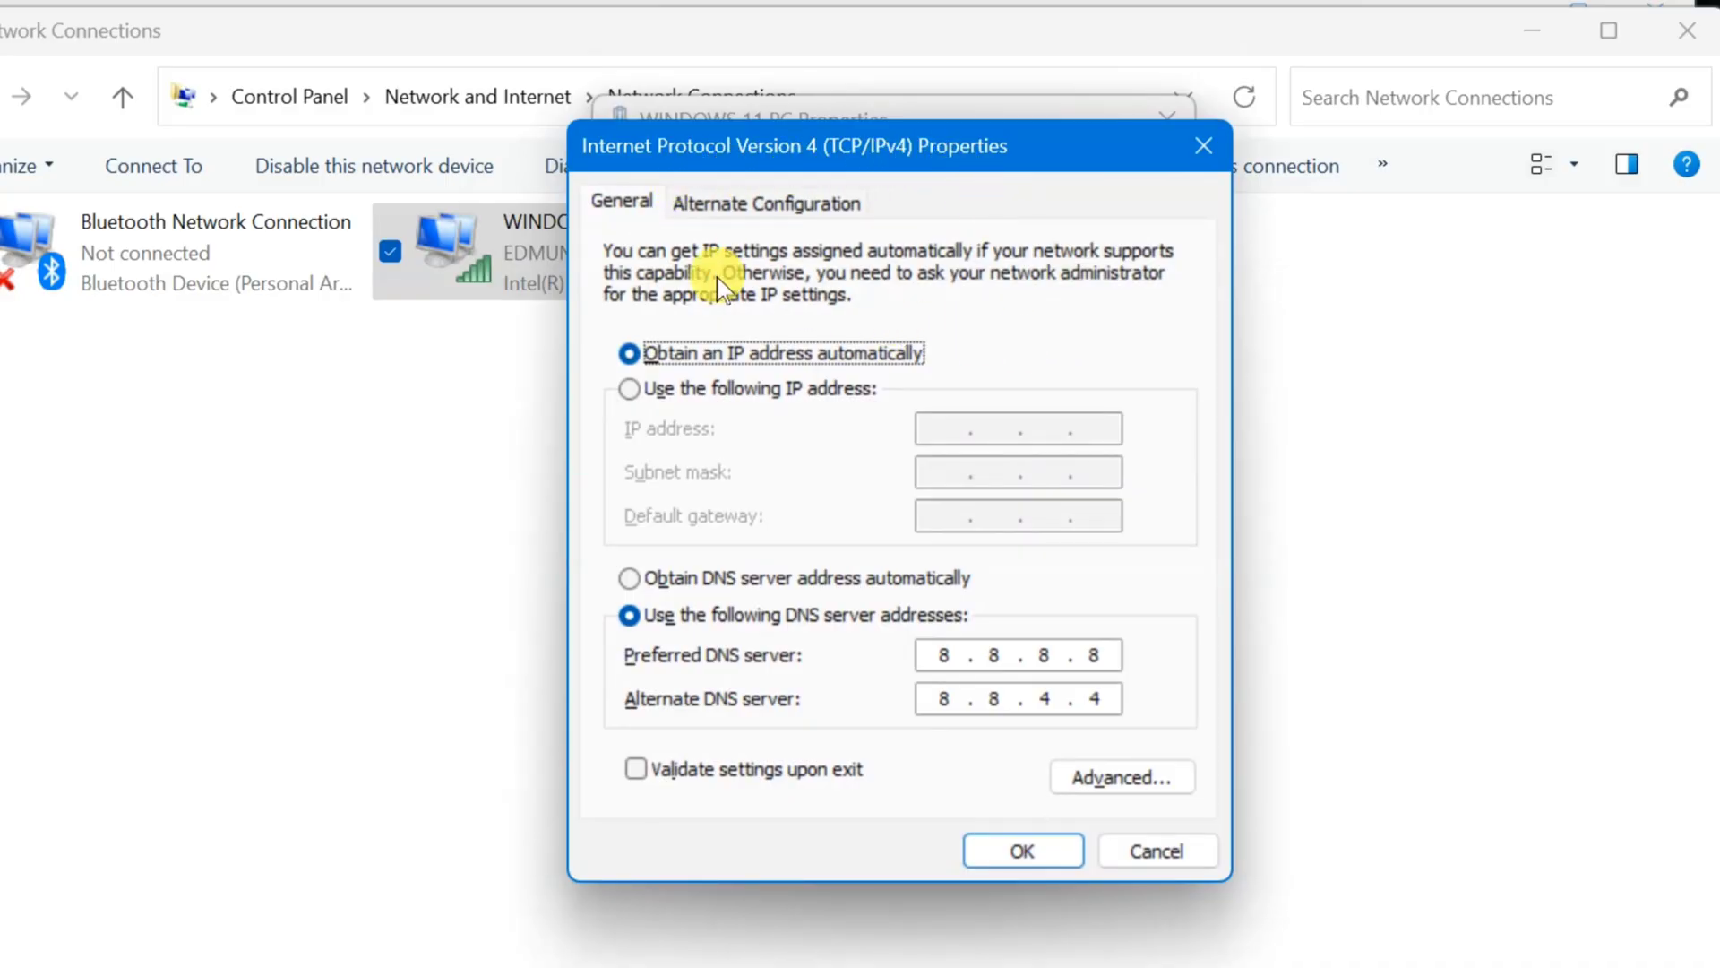
left_click(631, 389)
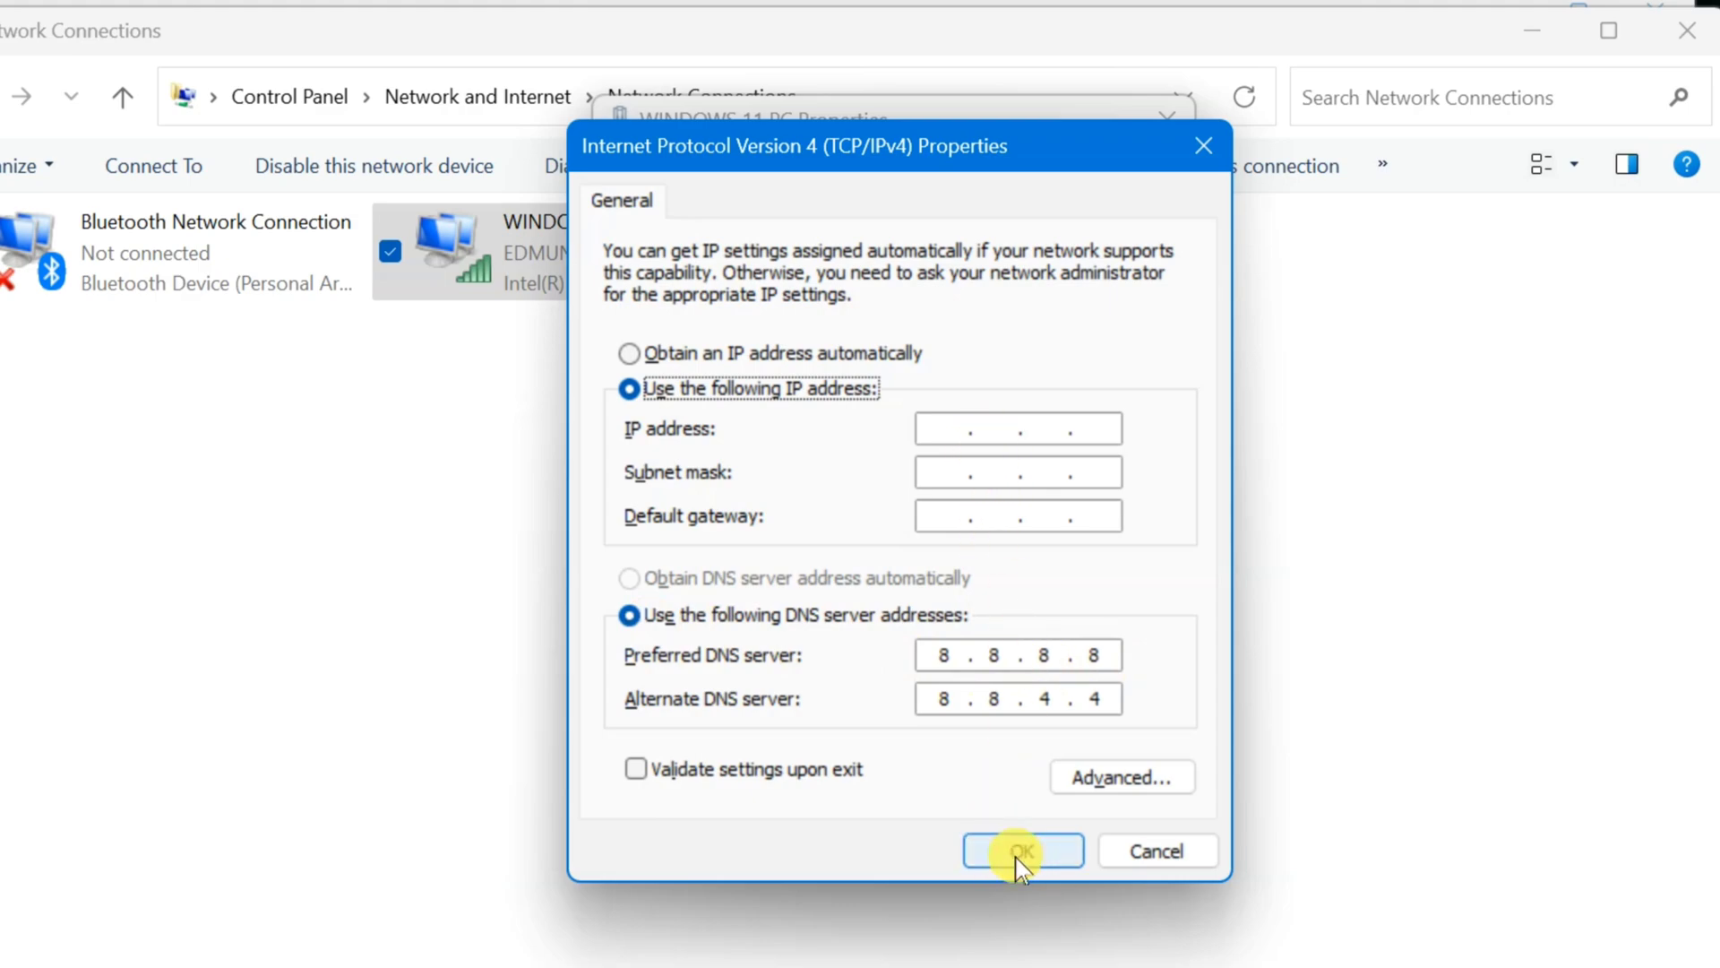
left_click(1152, 850)
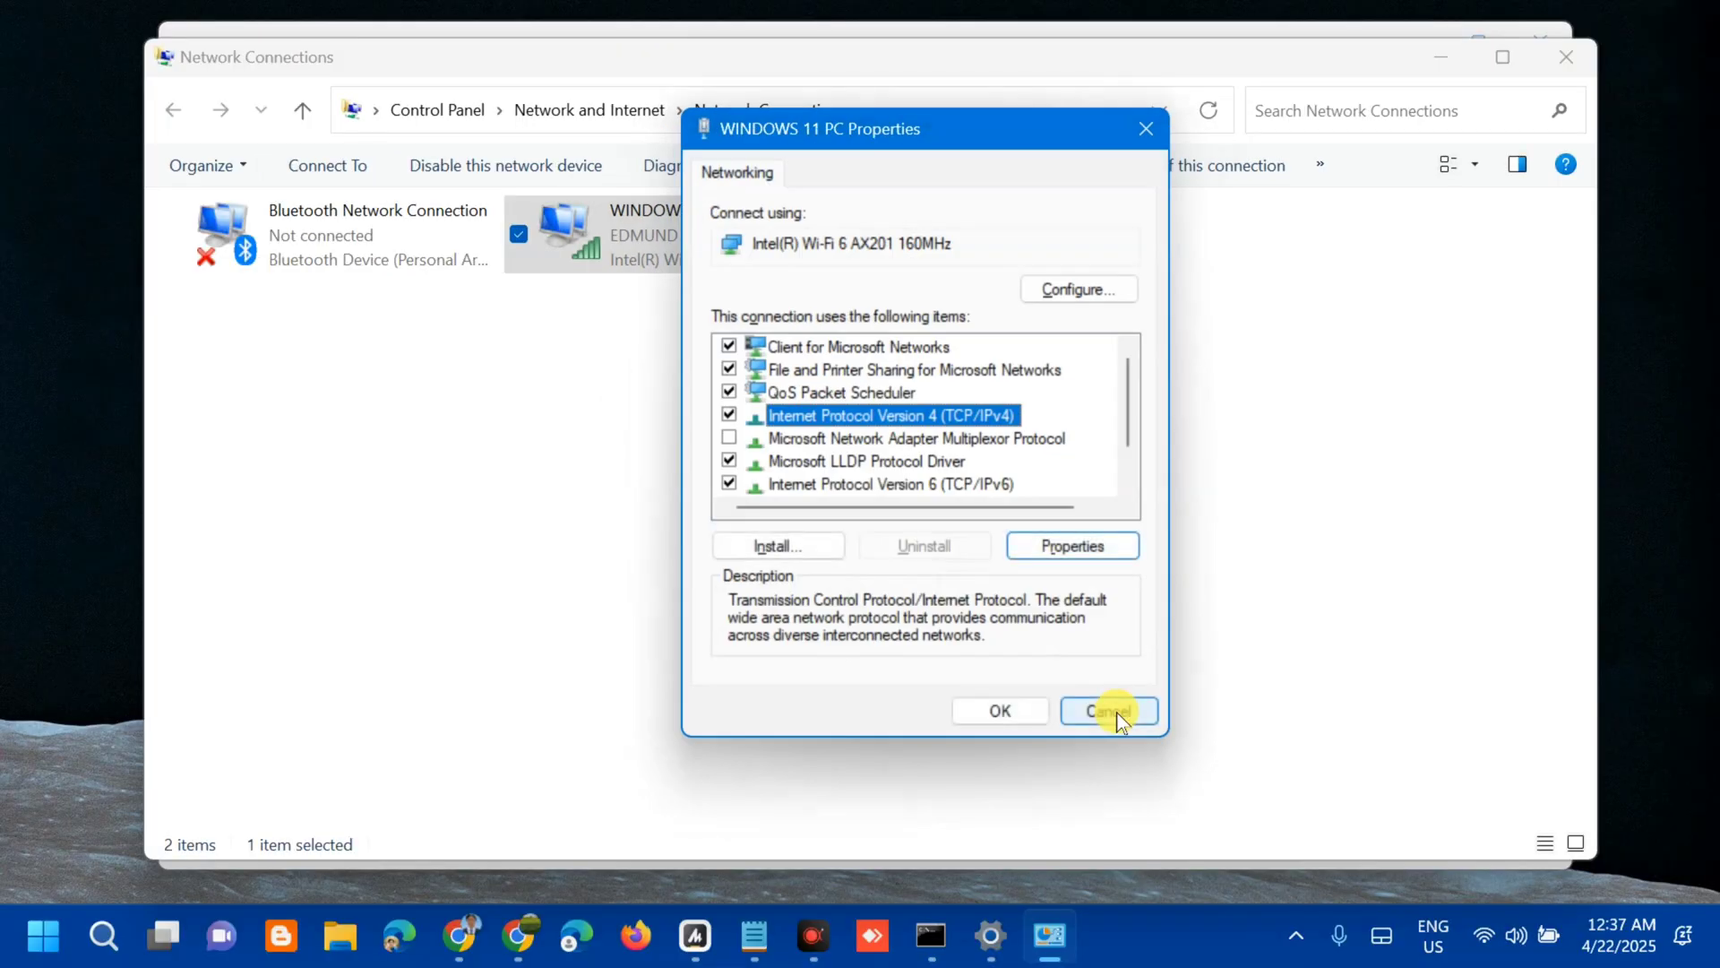
Cancel the Wi-Fi adapter Properties dialog, then close Network Connections and Windows Settings
left_click(1129, 842)
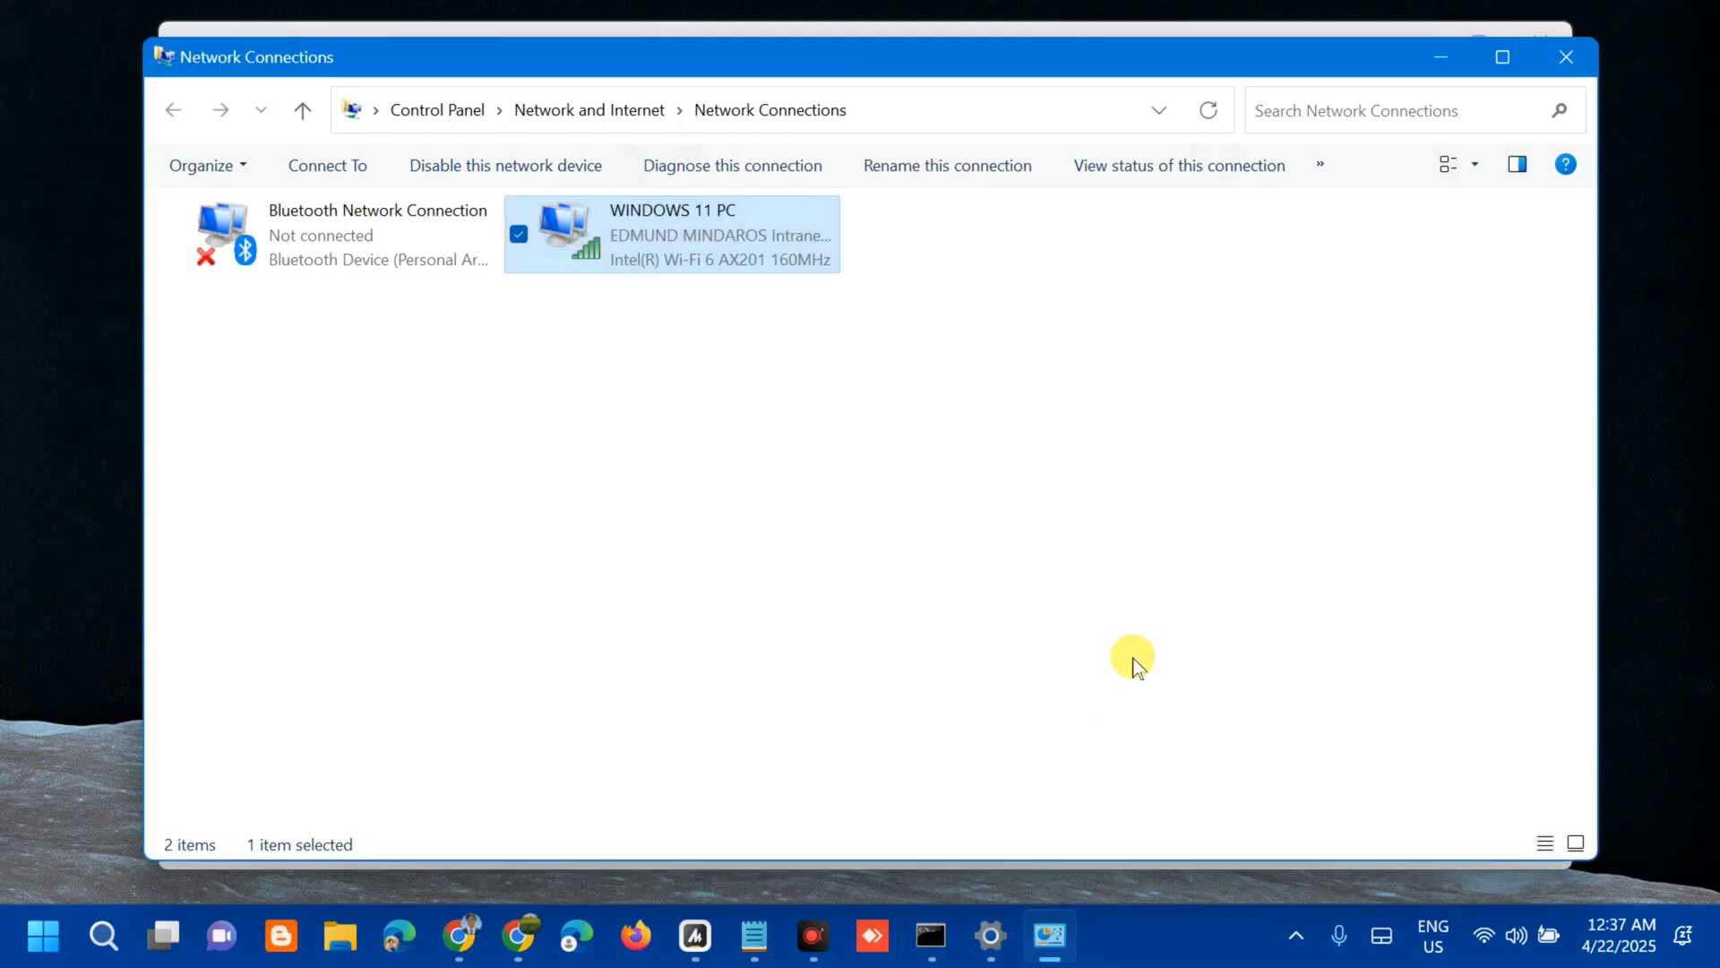
left_click(1566, 56)
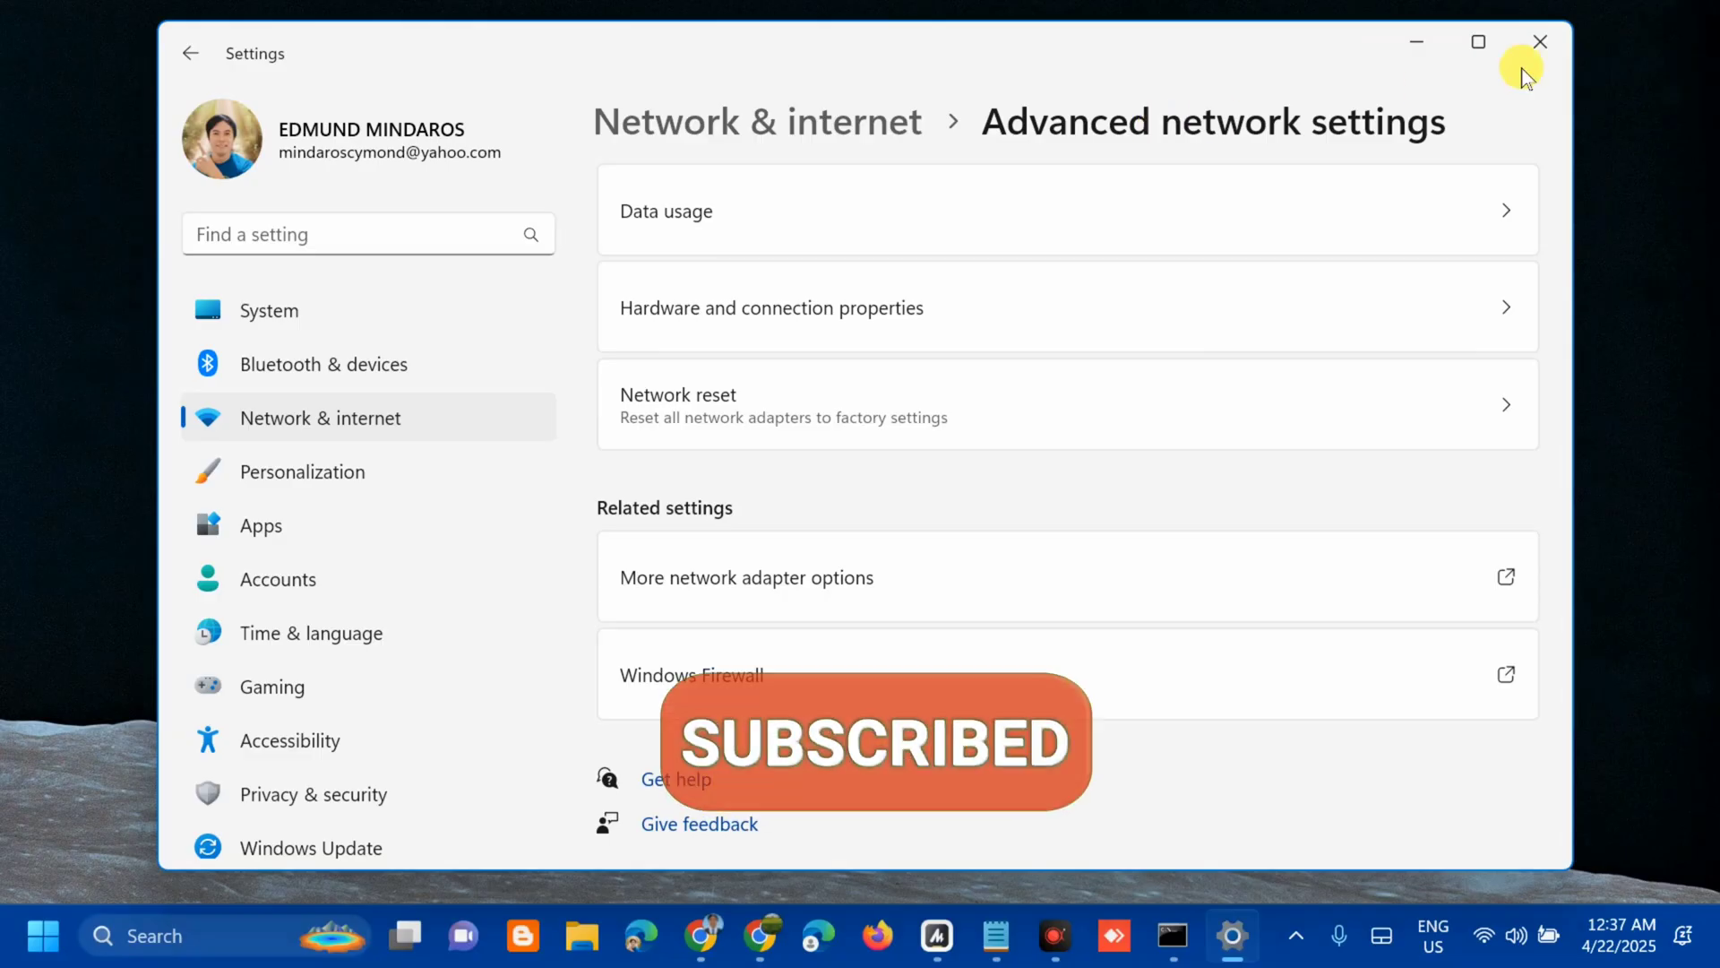
left_click(1547, 42)
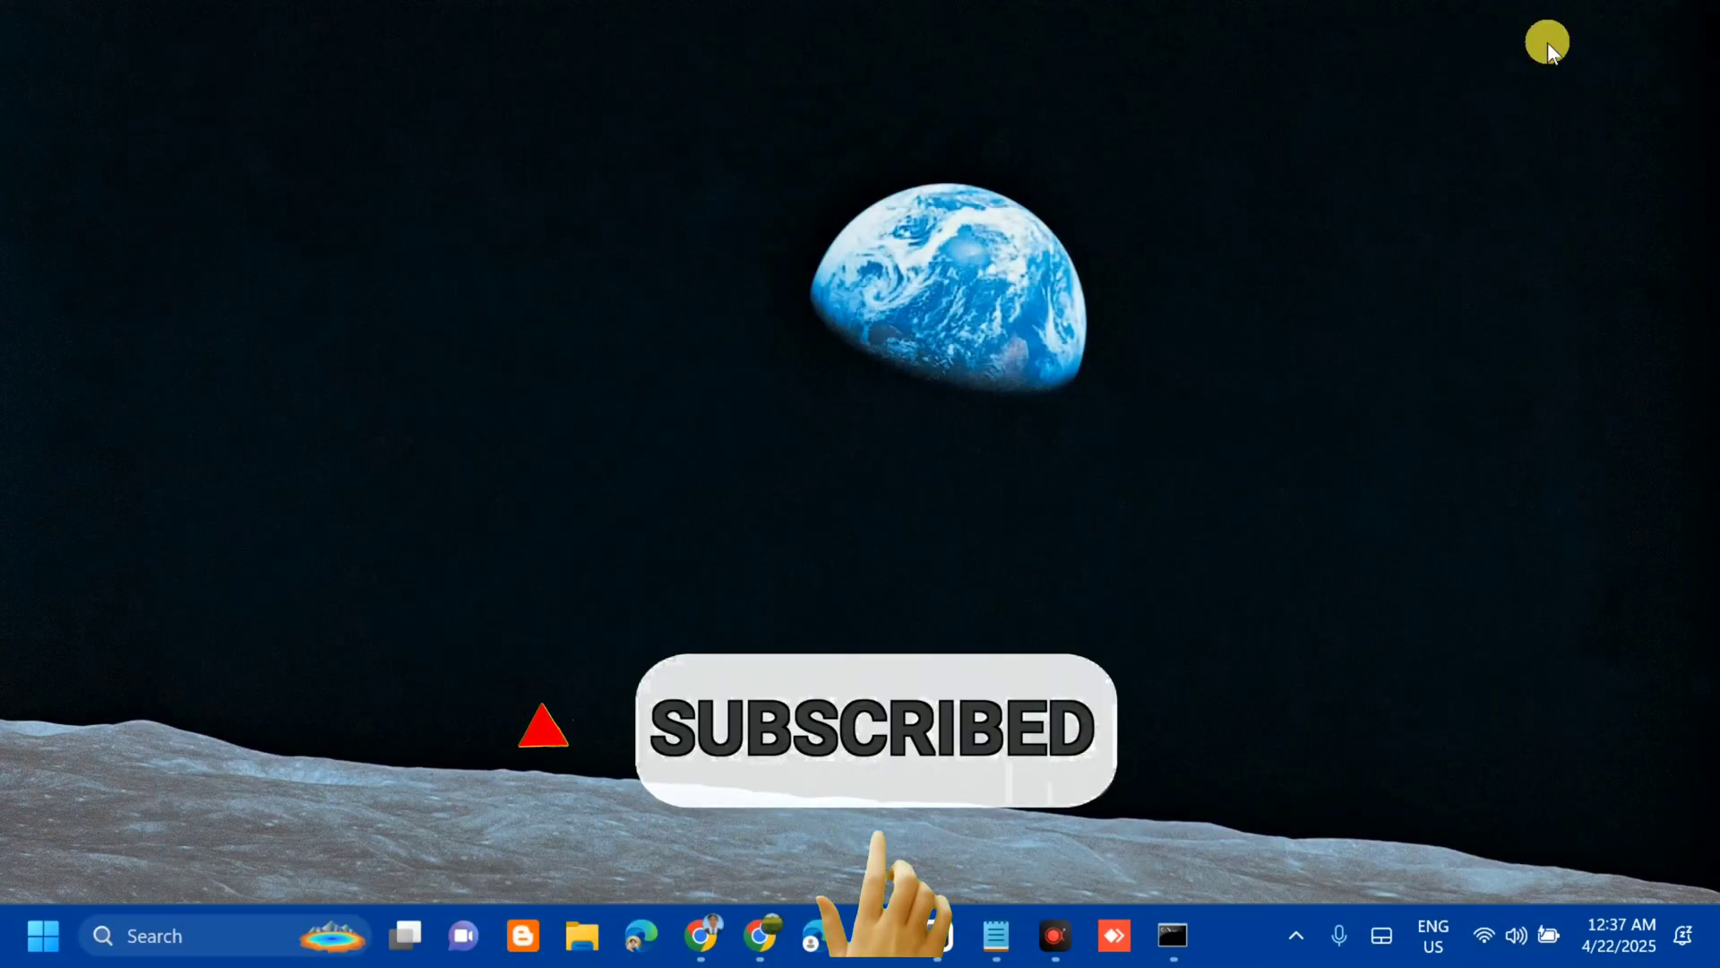